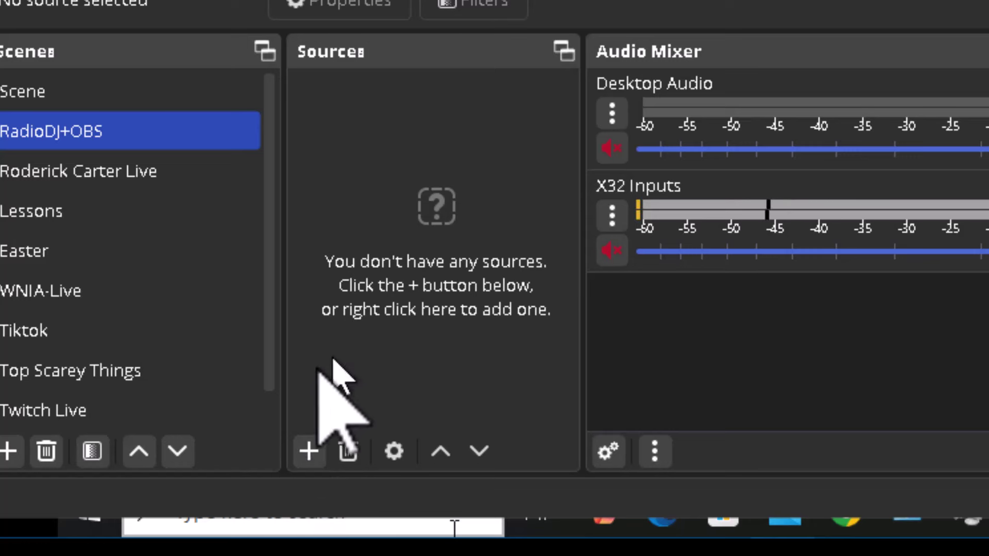
- Add a new Text (GDI+) source named "Now Playing" to the RadioDJ+OBS scene and make it read from a file
left_click(311, 448)
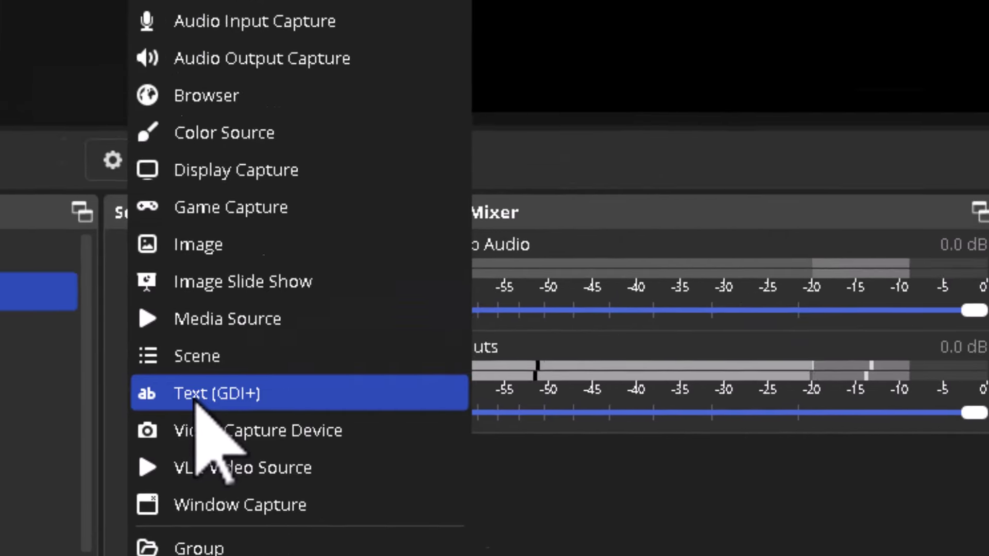
left_click(378, 240)
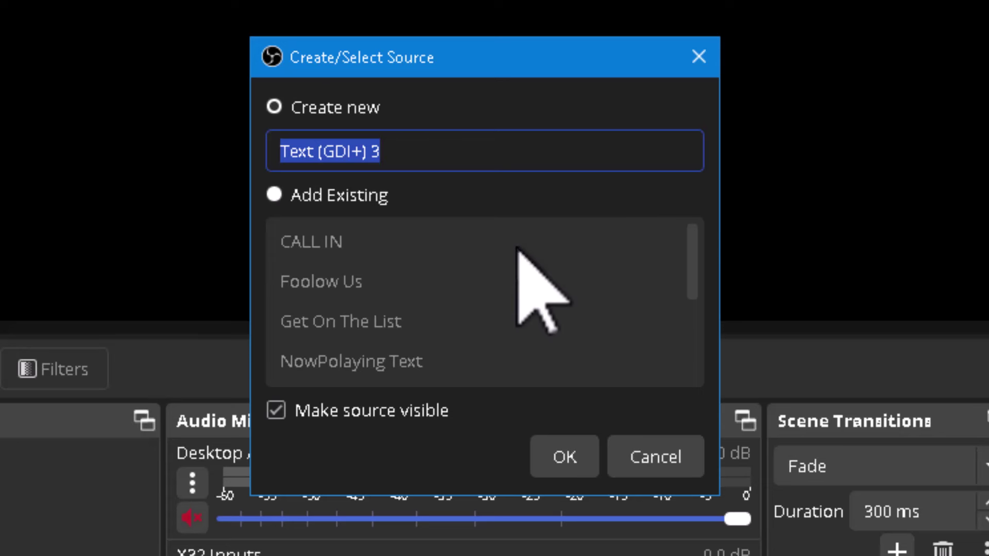
type("No")
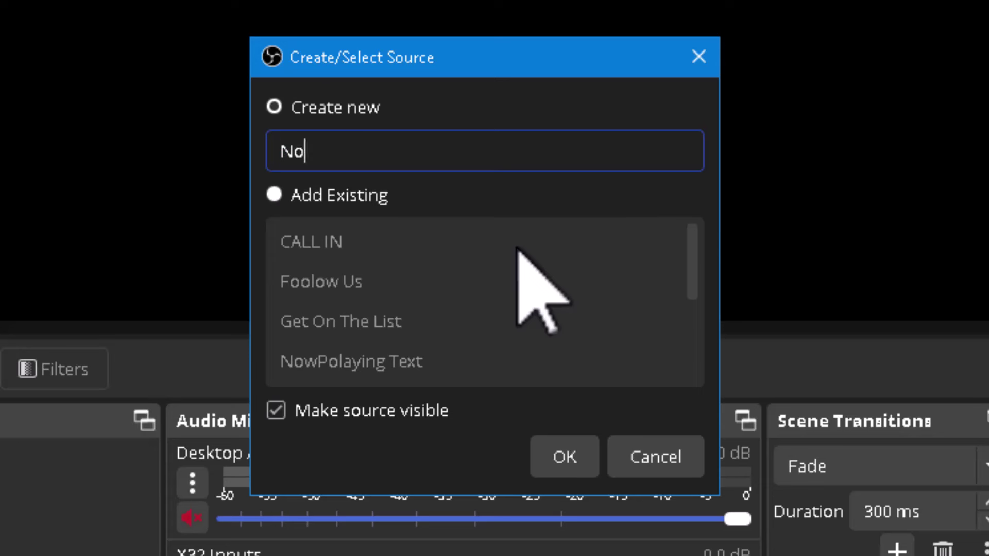
type("w Playing")
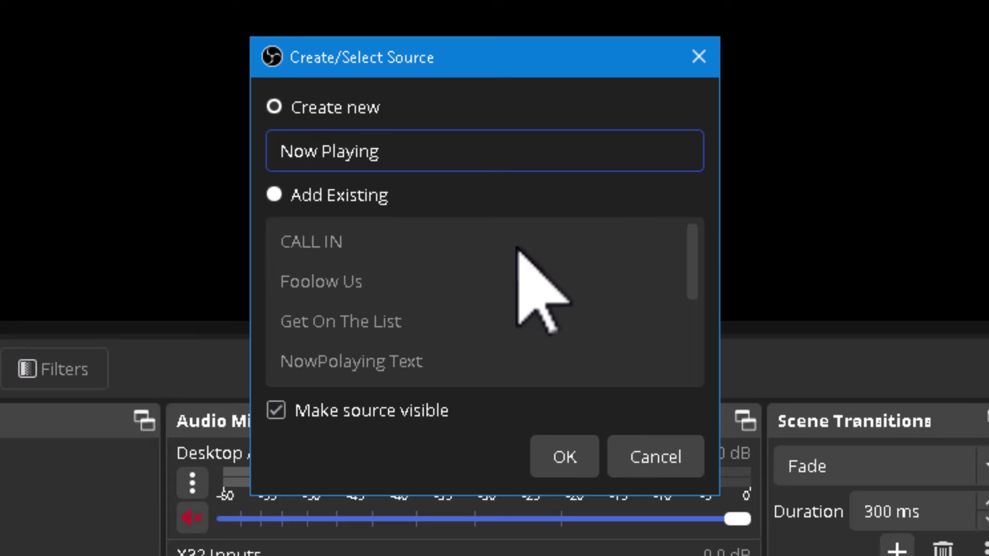
left_click(567, 453)
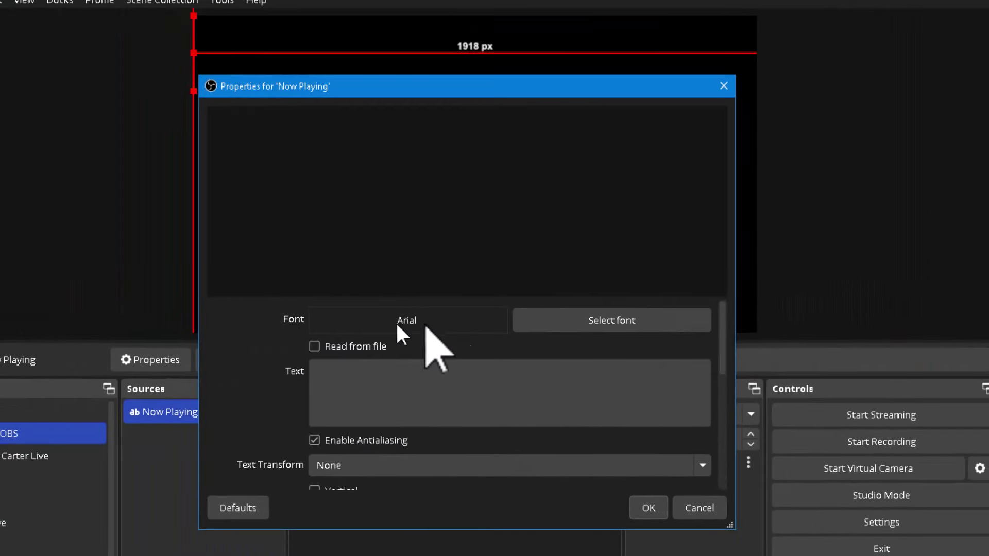
left_click(314, 346)
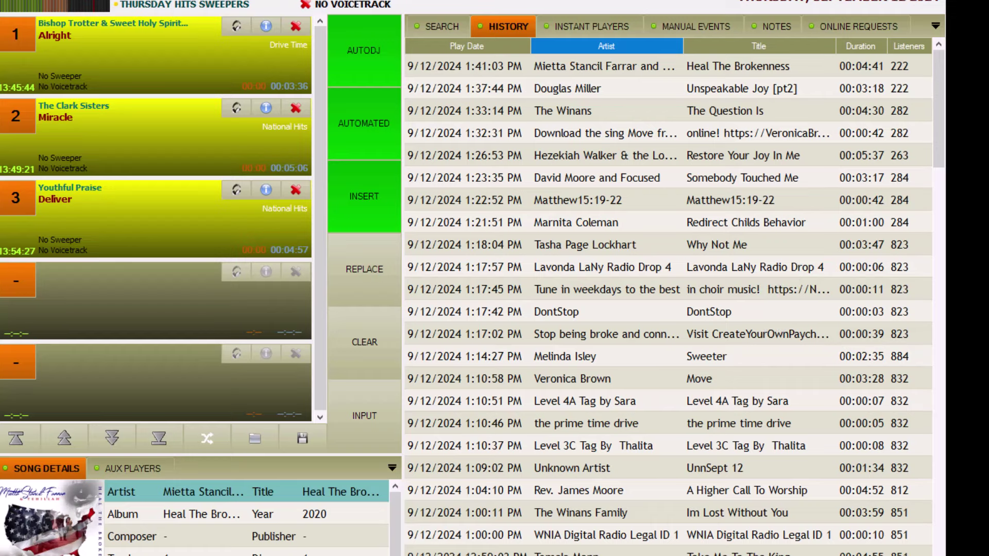
- Open File Explorer on the RadioDJ computer, look through the STATIONS\NowPlaying folder on drive C, and close it again
key("super+e")
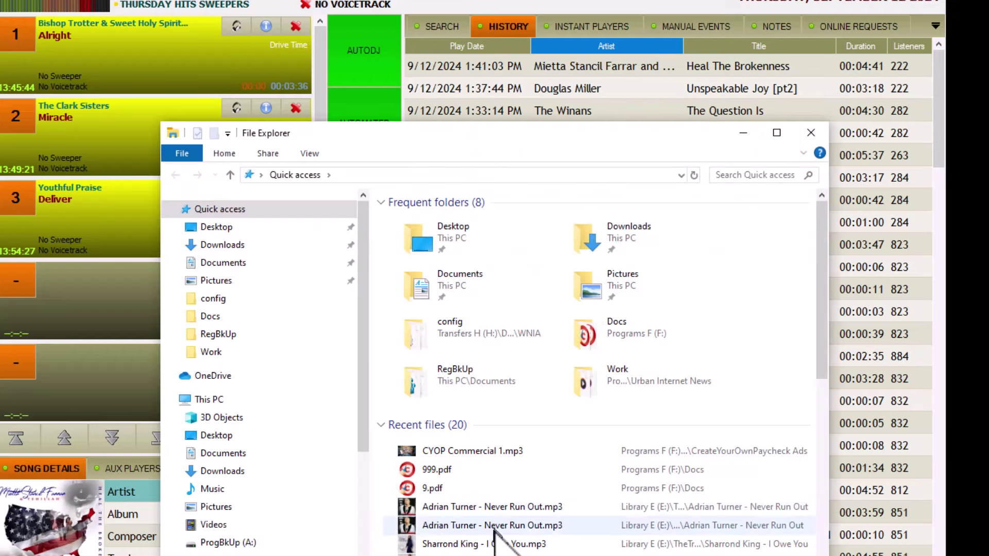
scroll(225, 499, "down", 1)
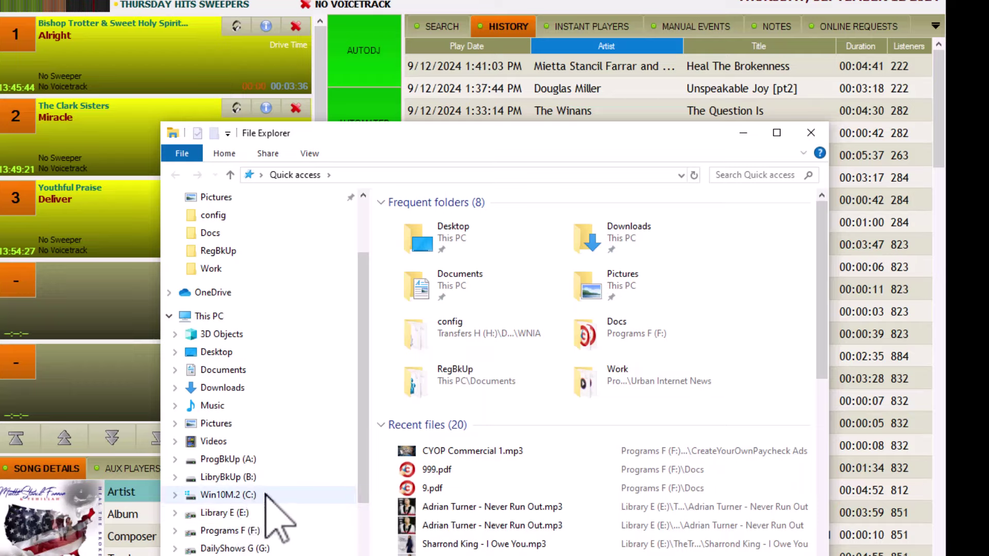
left_click(246, 495)
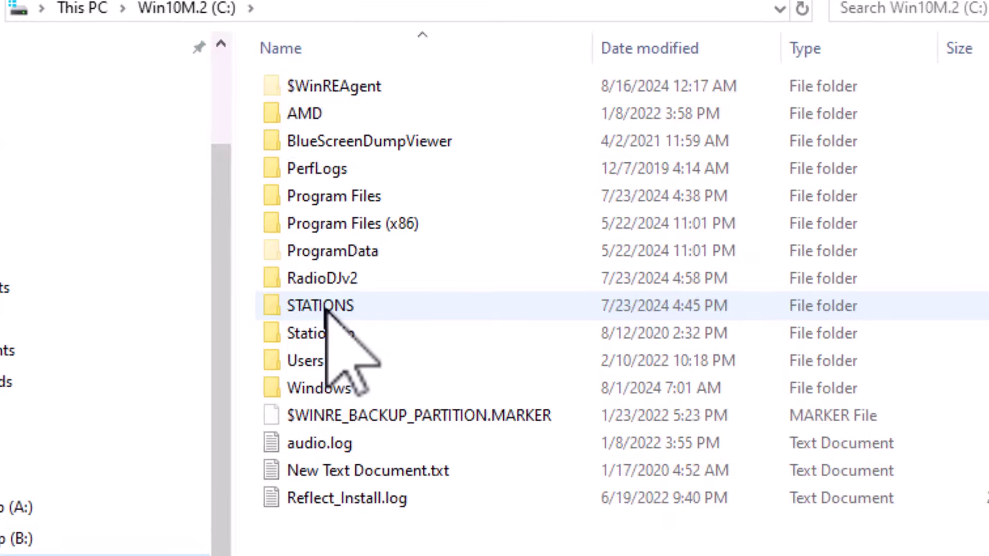
double_click(420, 344)
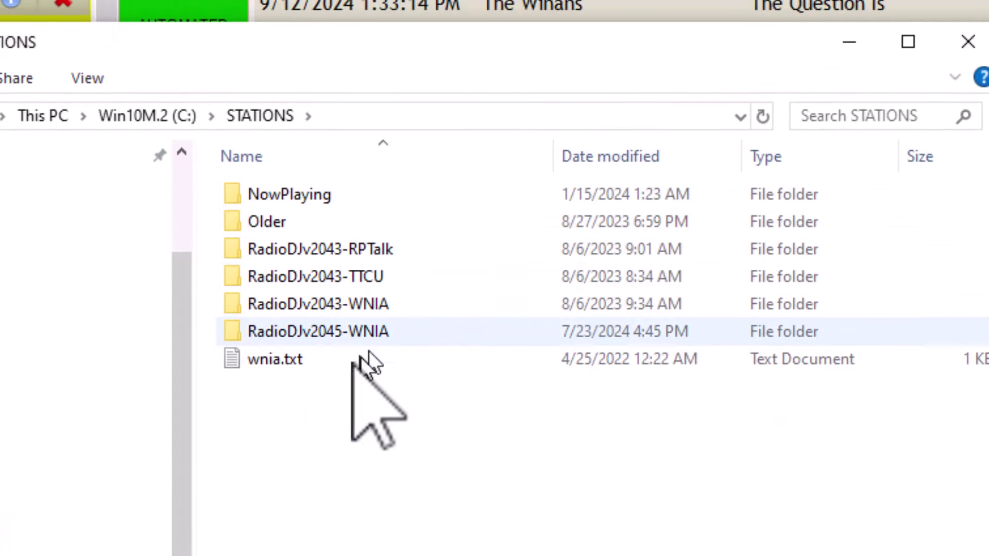
mouse_move(252, 194)
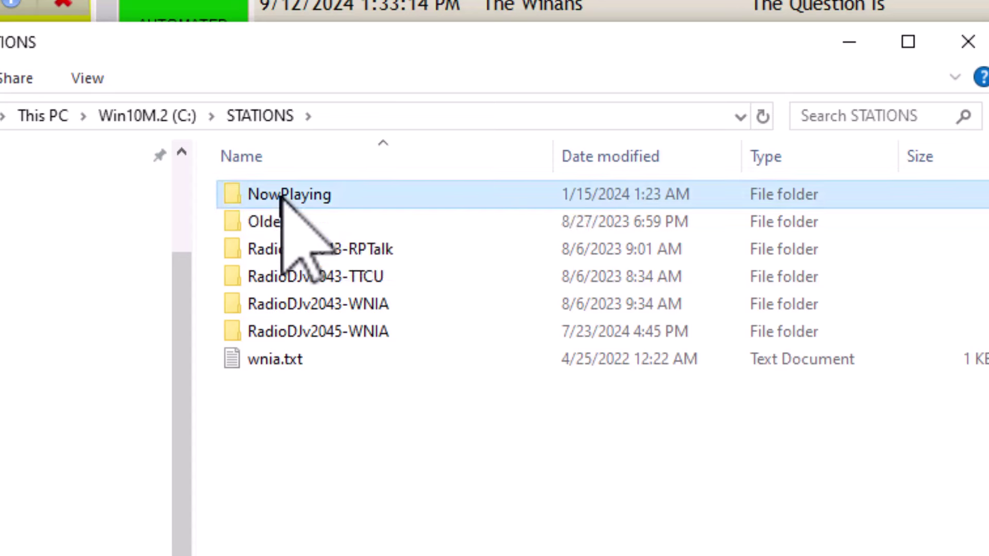
double_click(283, 194)
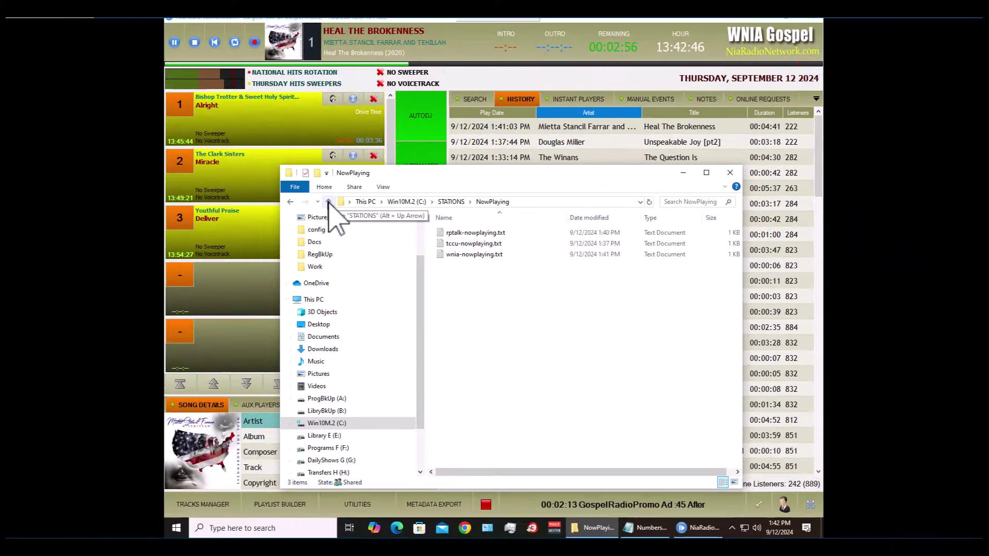
left_click(186, 170)
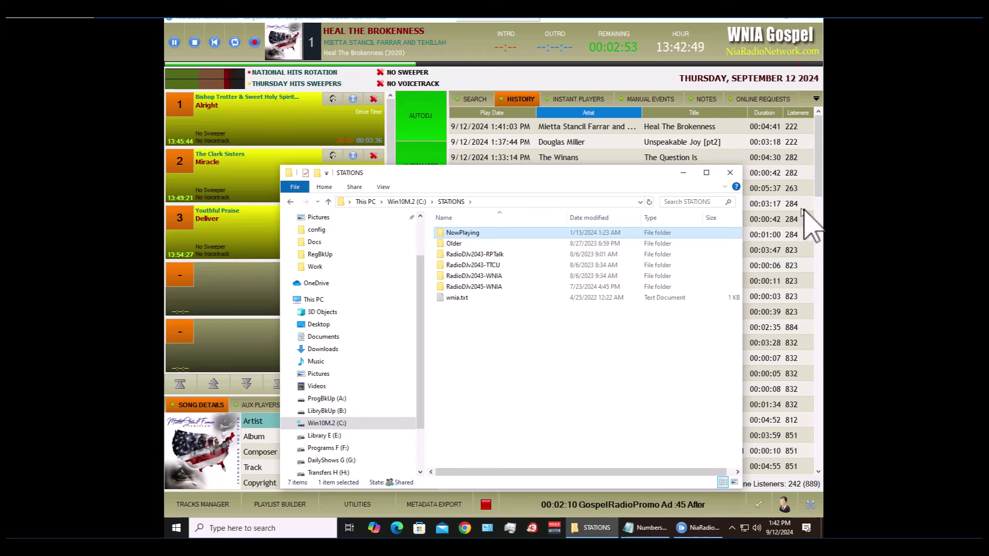
left_click(732, 175)
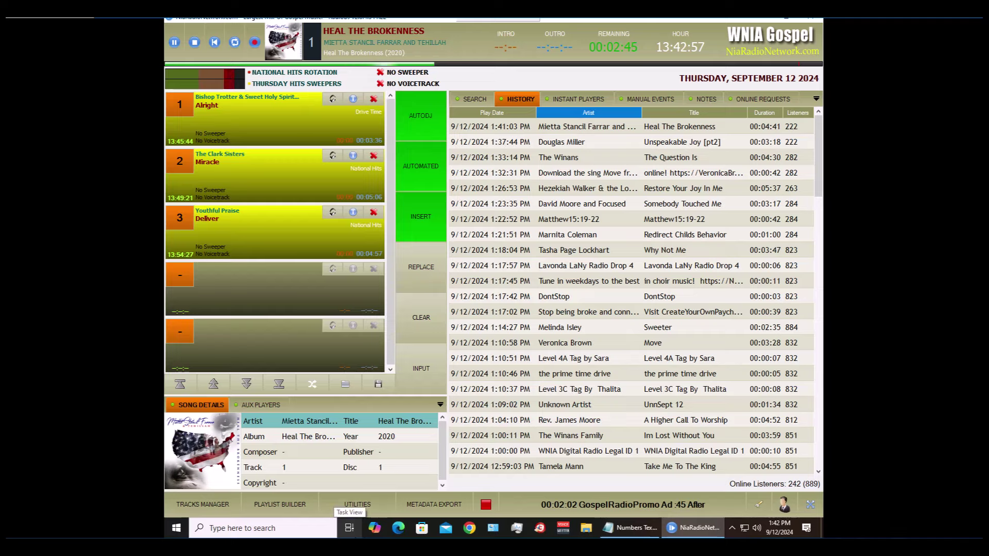
- Switch back to OBS, load wnia-nowplaying.txt from \\192.168.1.86\stations\NowPlaying as the source's text file, and accept the properties
left_click(849, 497)
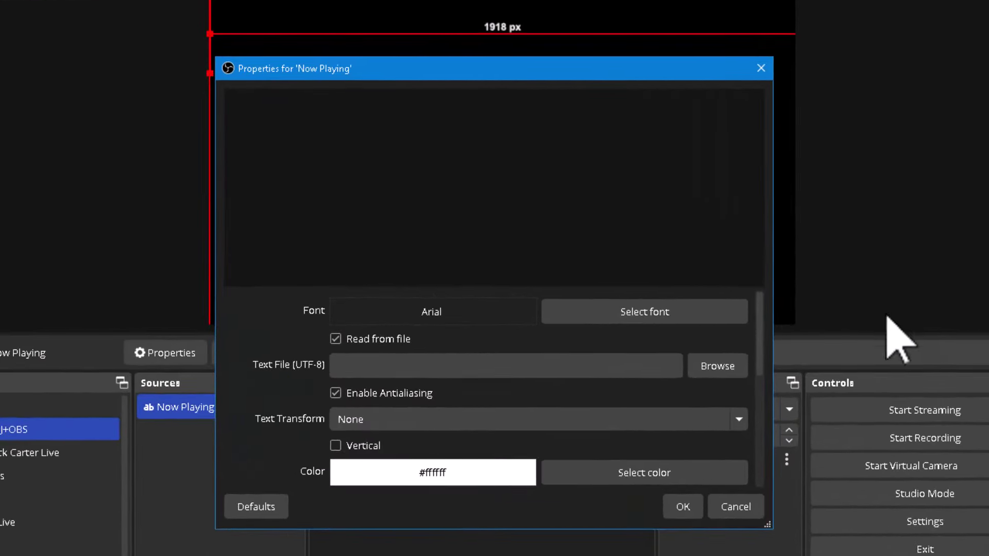
left_click(721, 362)
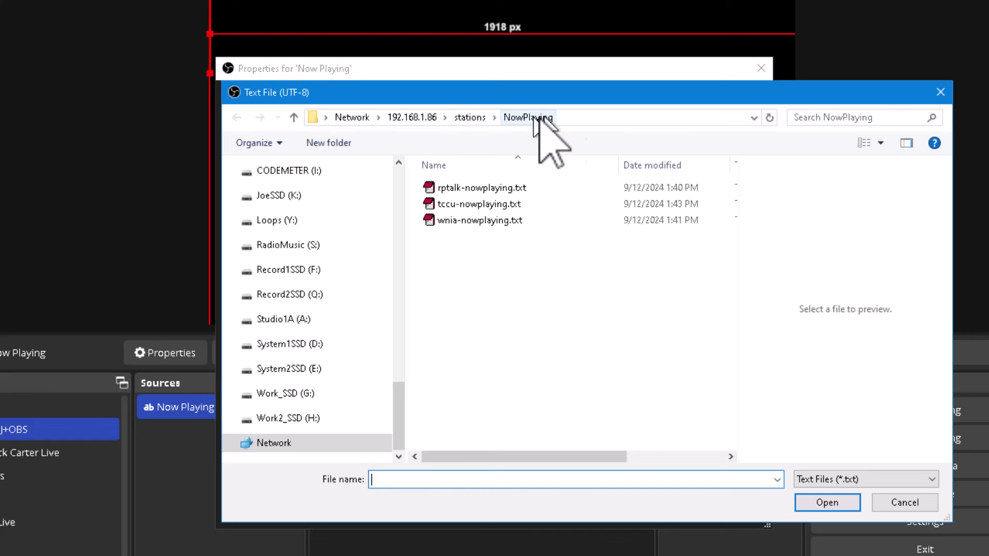
left_click(583, 117)
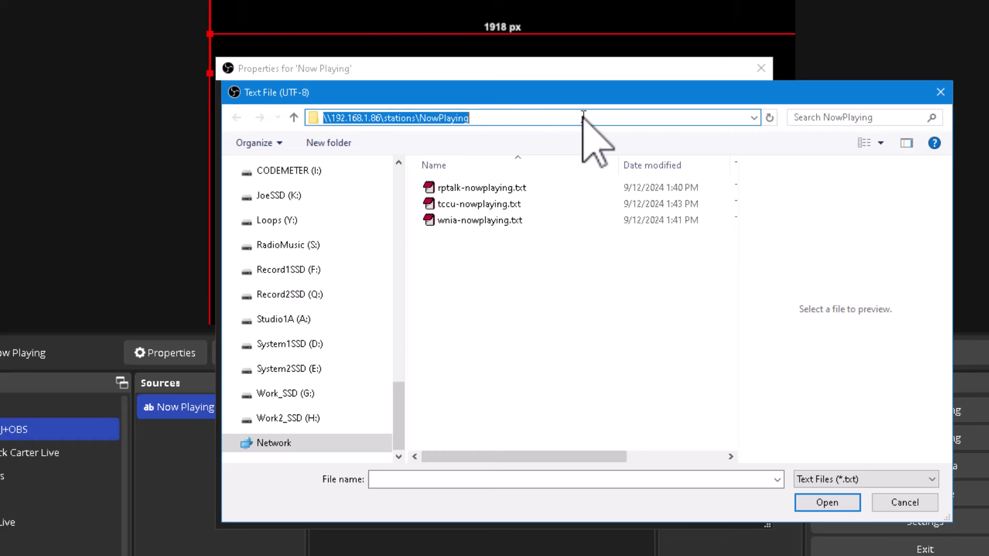
left_click(487, 118)
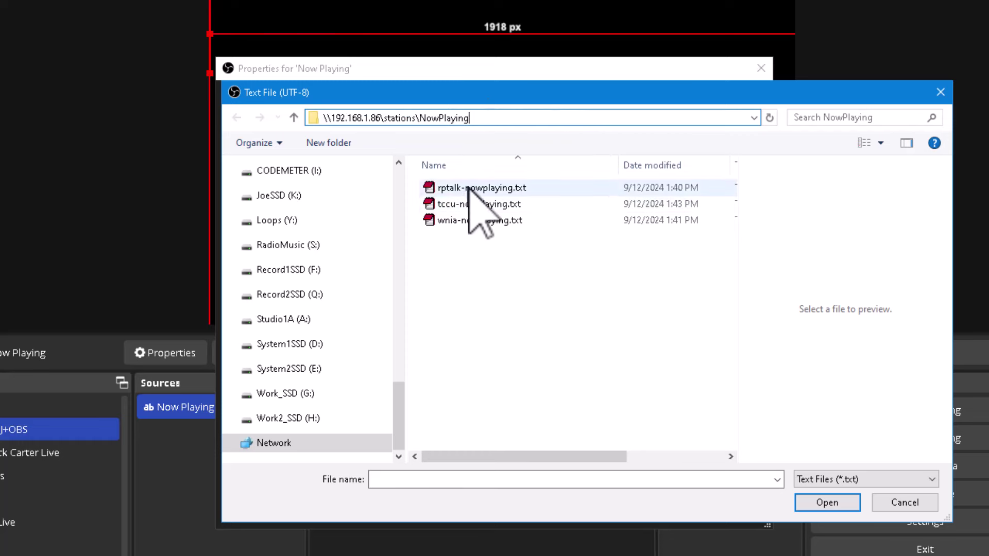
left_click(465, 223)
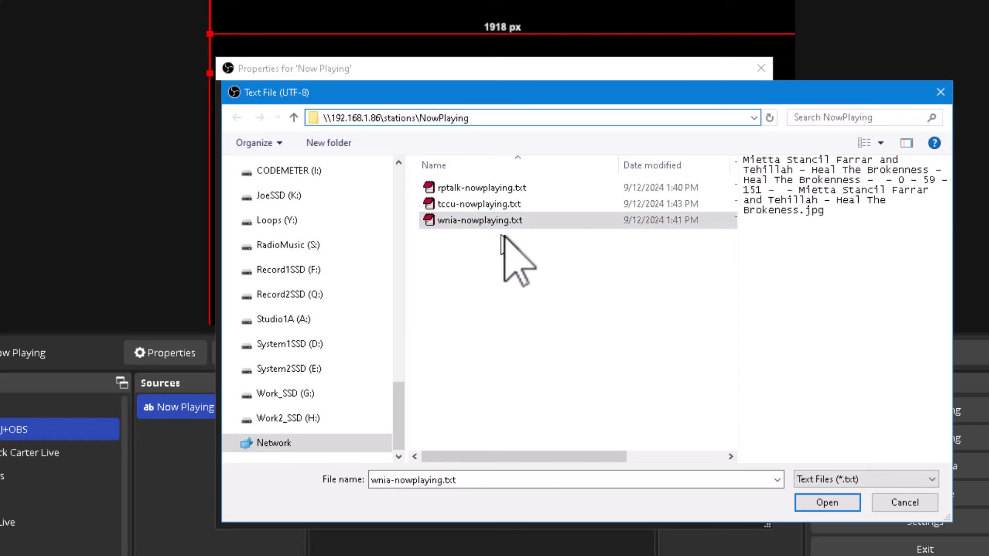
left_click(842, 509)
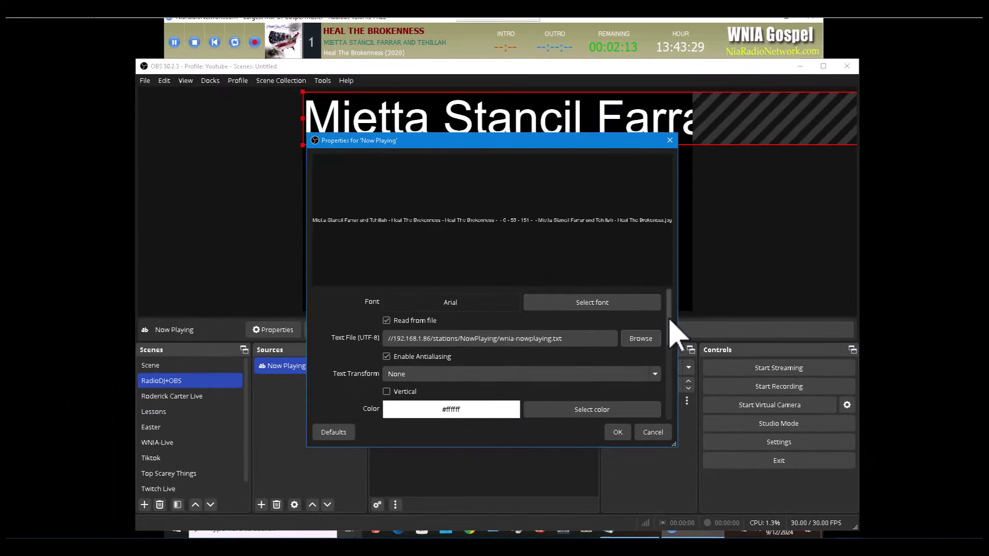
left_click_drag(668, 317, 665, 396)
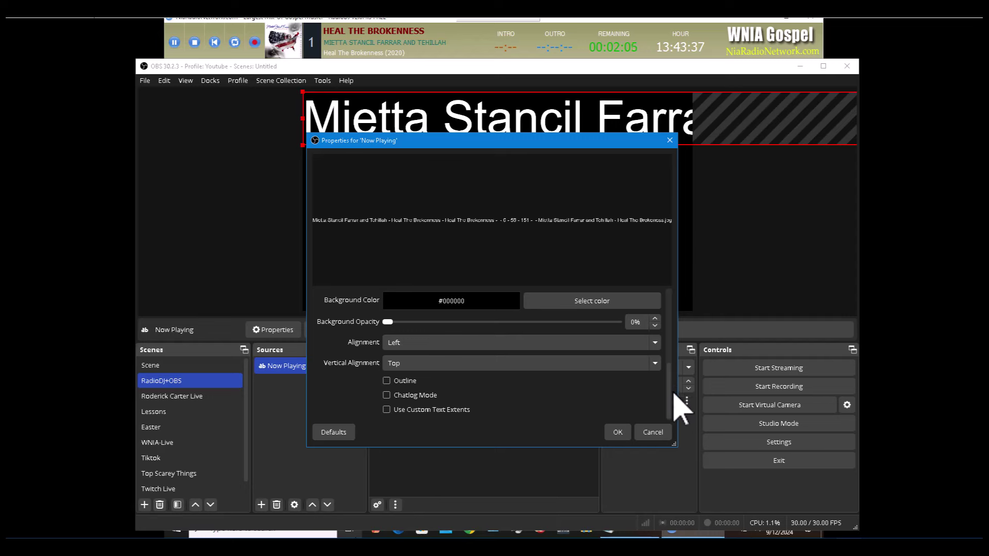
left_click_drag(670, 402, 678, 327)
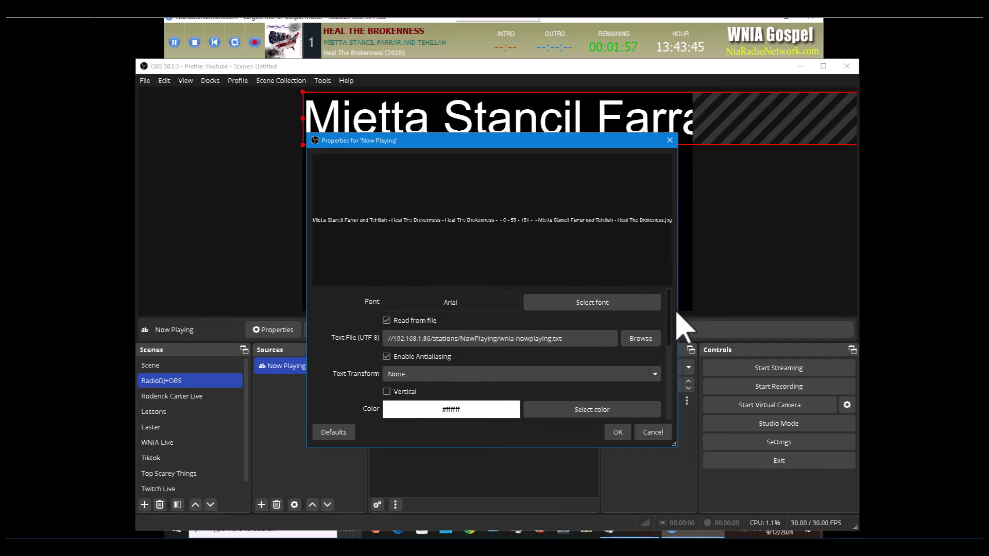
left_click(617, 433)
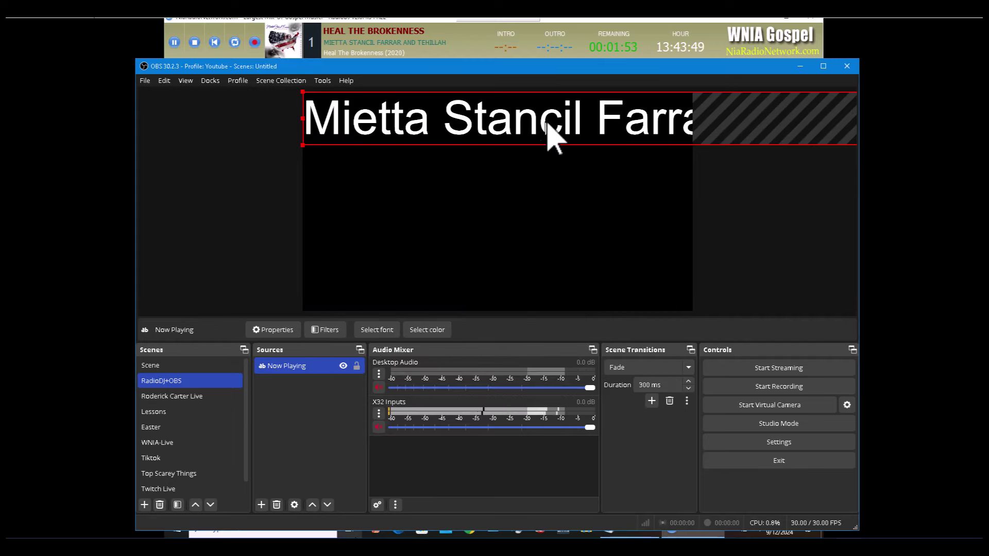
- Scale the Now Playing text down in several passes and move it to the lower half of the canvas, flush with the canvas's left edge
left_click_drag(544, 126, 552, 204)
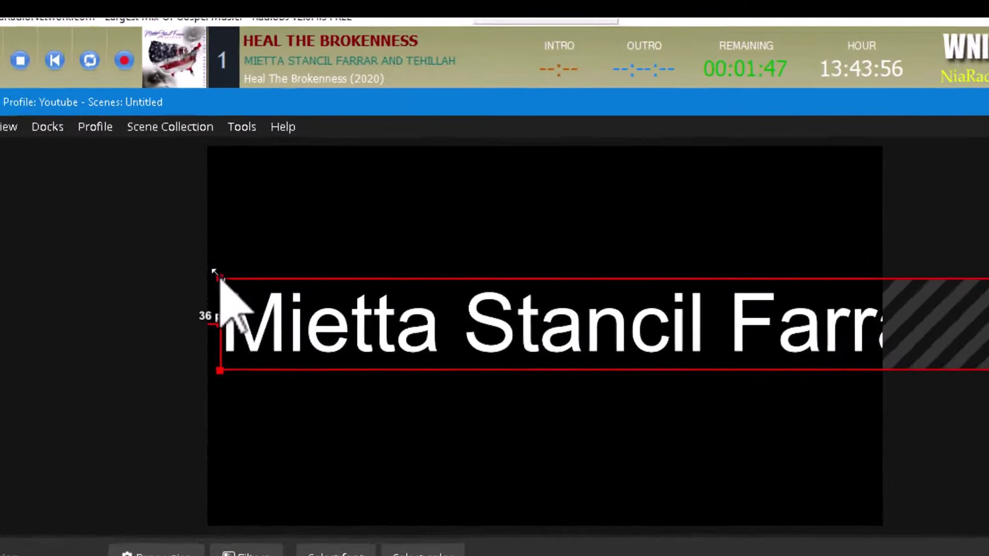
left_click_drag(312, 206, 533, 221)
left_click_drag(624, 404, 811, 344)
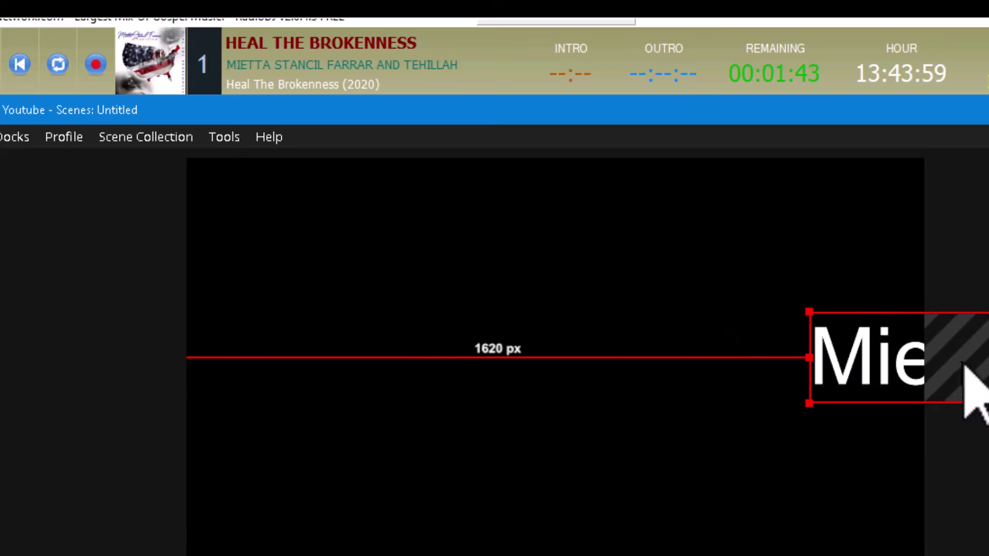
left_click_drag(972, 358, 390, 365)
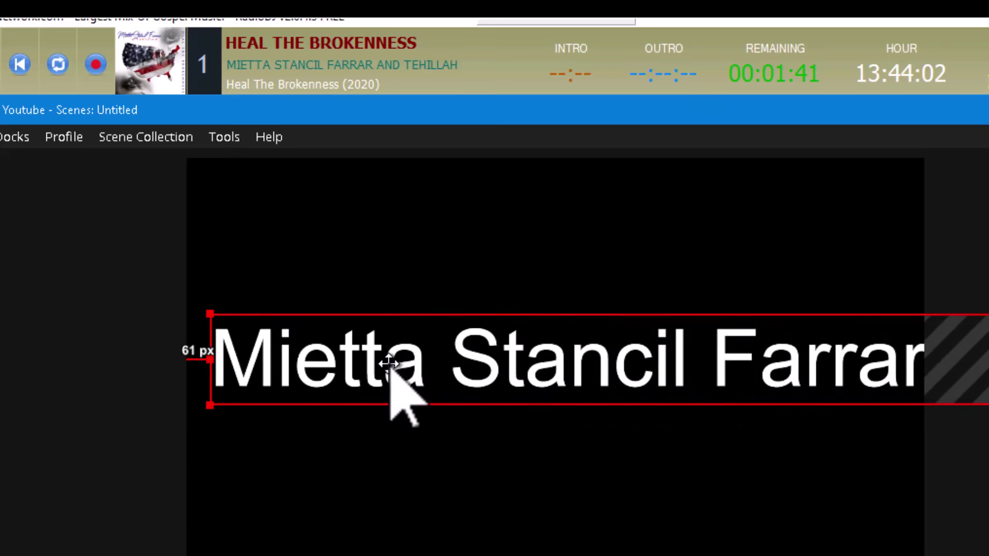
left_click_drag(215, 320, 748, 367)
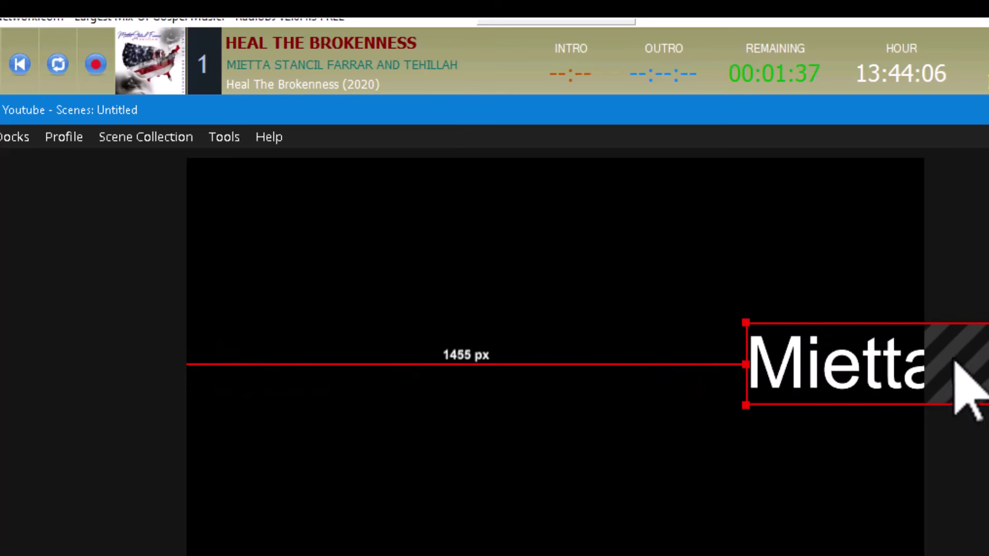
left_click_drag(987, 367, 530, 409)
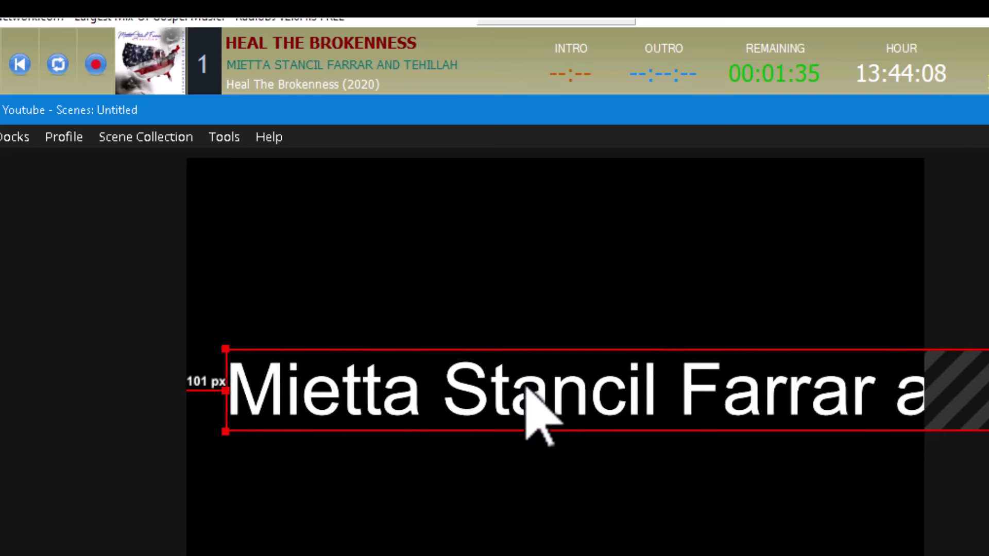
left_click_drag(230, 355, 799, 412)
left_click_drag(987, 412, 435, 417)
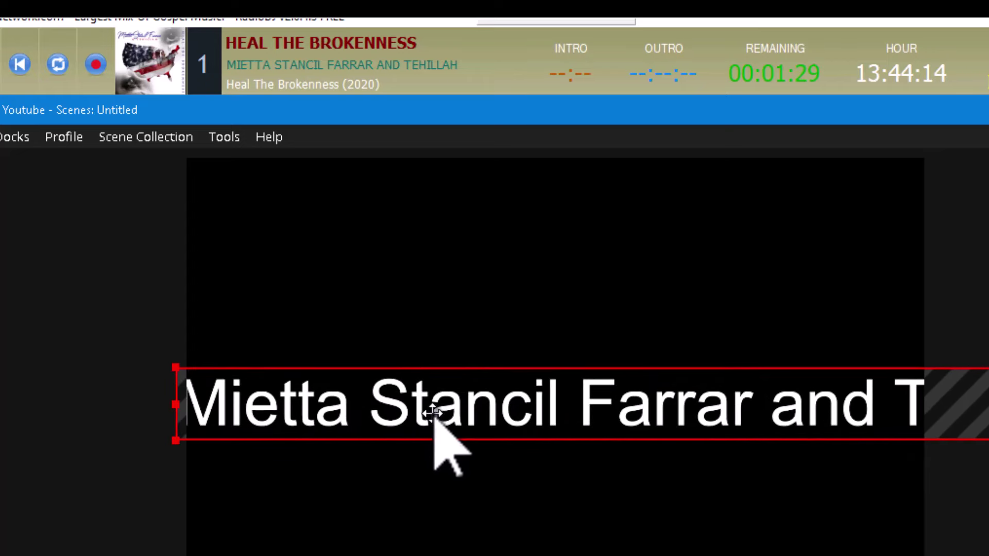
left_click_drag(175, 371, 678, 428)
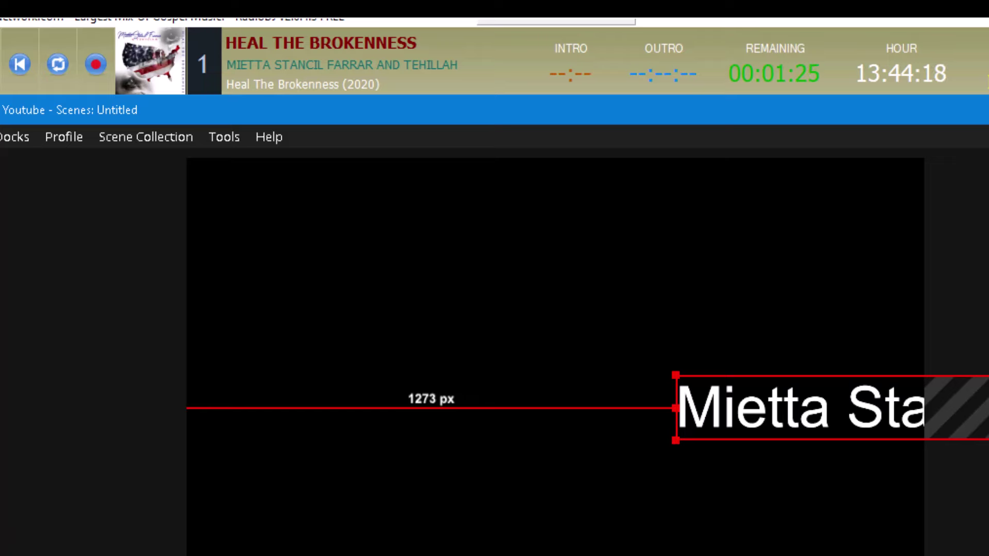
left_click_drag(988, 412, 618, 426)
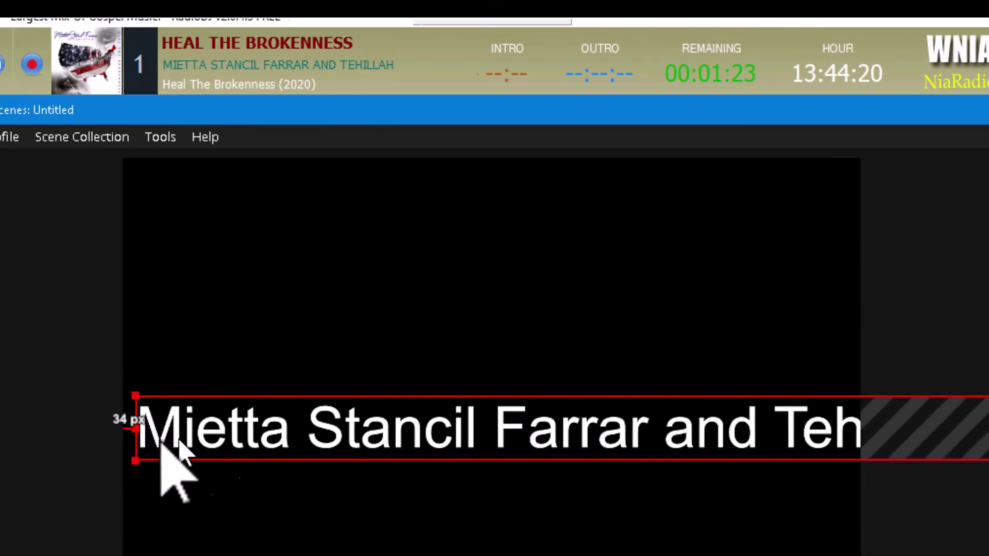
left_click_drag(58, 403, 581, 419)
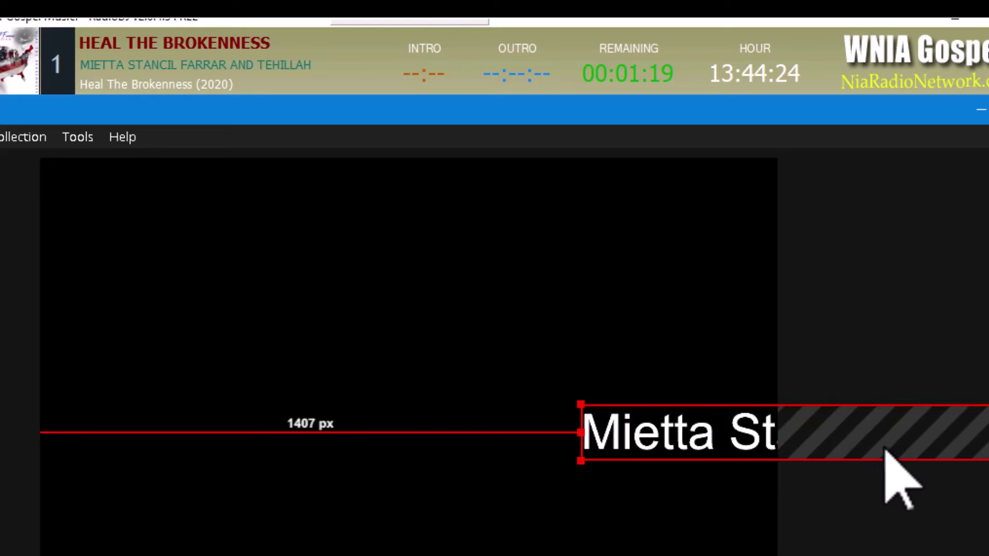
left_click_drag(878, 447, 367, 470)
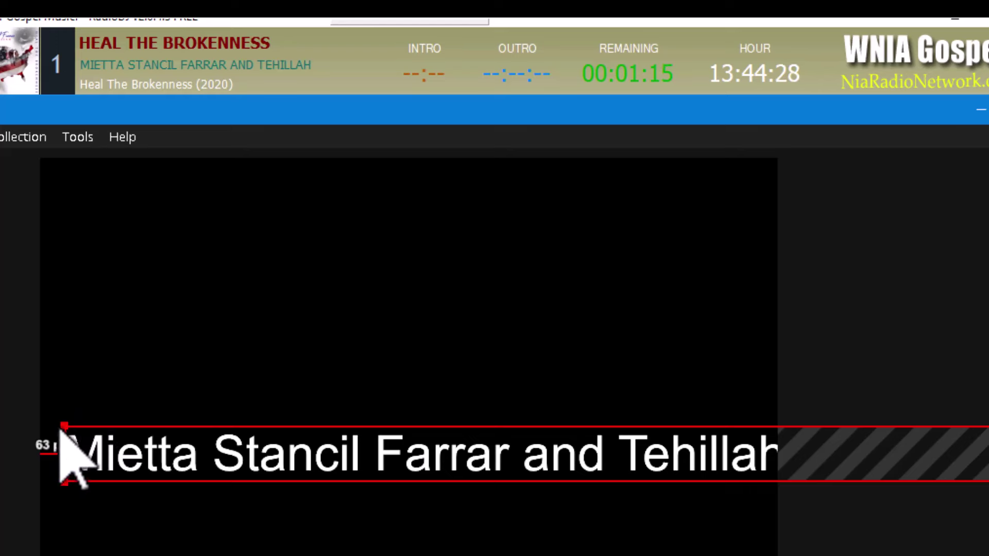
left_click_drag(63, 433, 594, 482)
left_click_drag(965, 475, 416, 446)
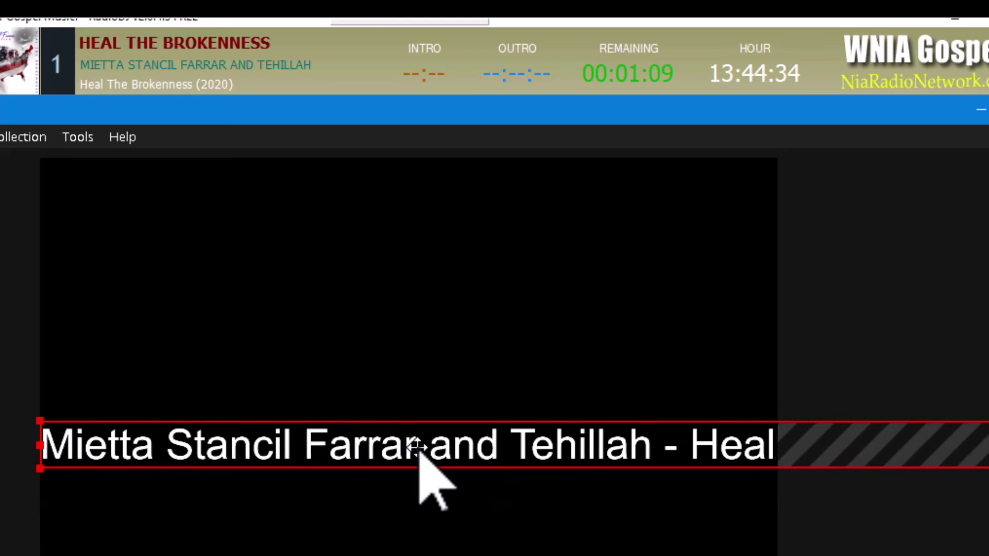
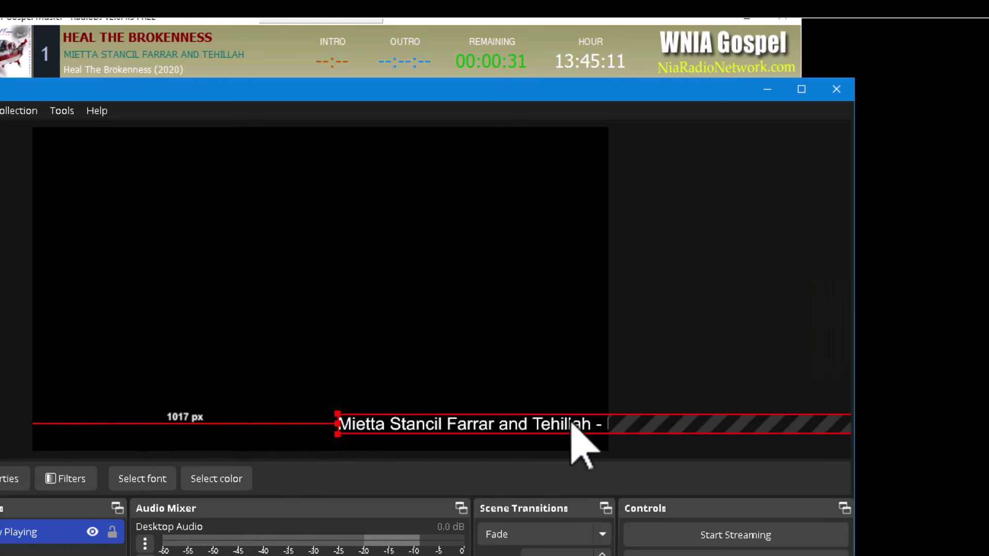
- Shrink the Now Playing text further and place it about 141 px from the canvas's left edge and about 93 px above its bottom edge
left_click_drag(570, 426, 290, 424)
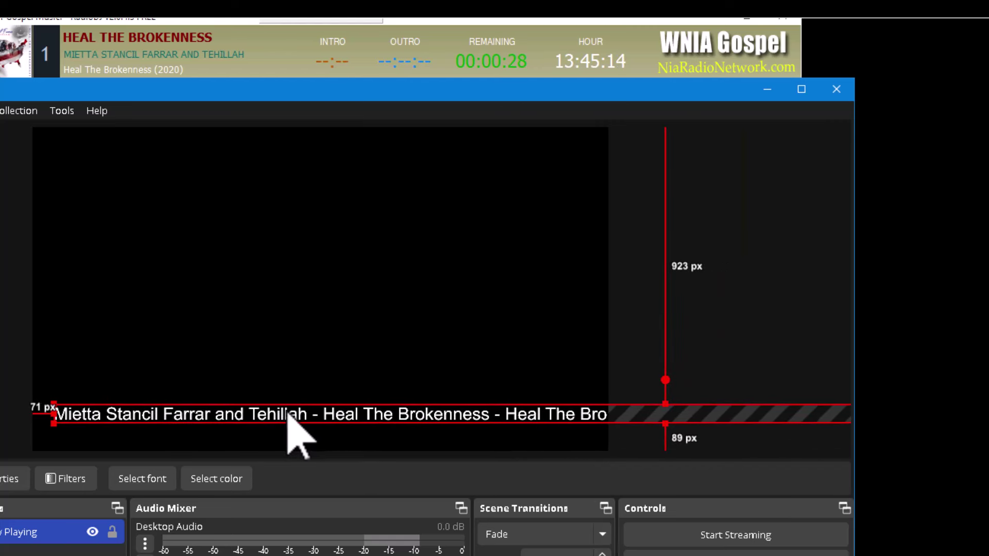
left_click(53, 430)
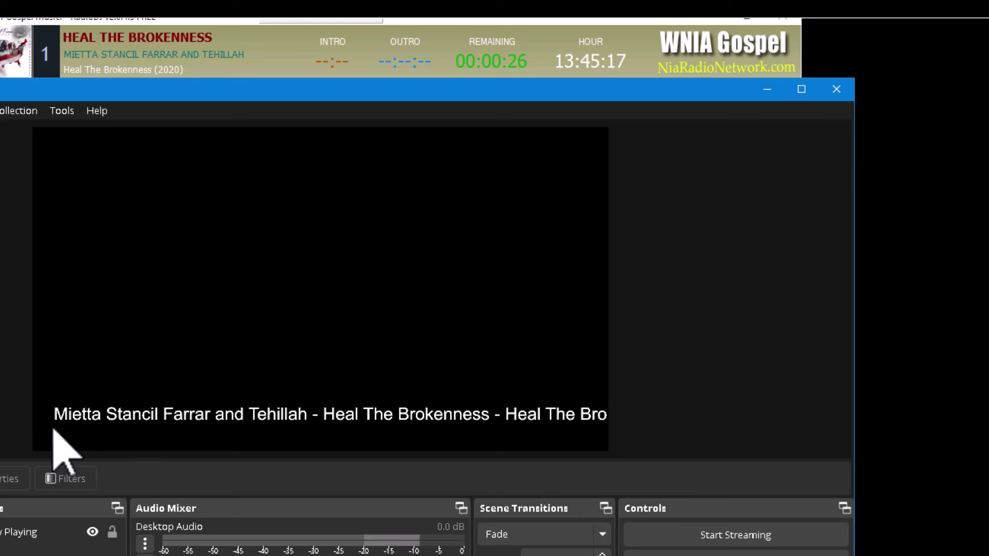
left_click(84, 425)
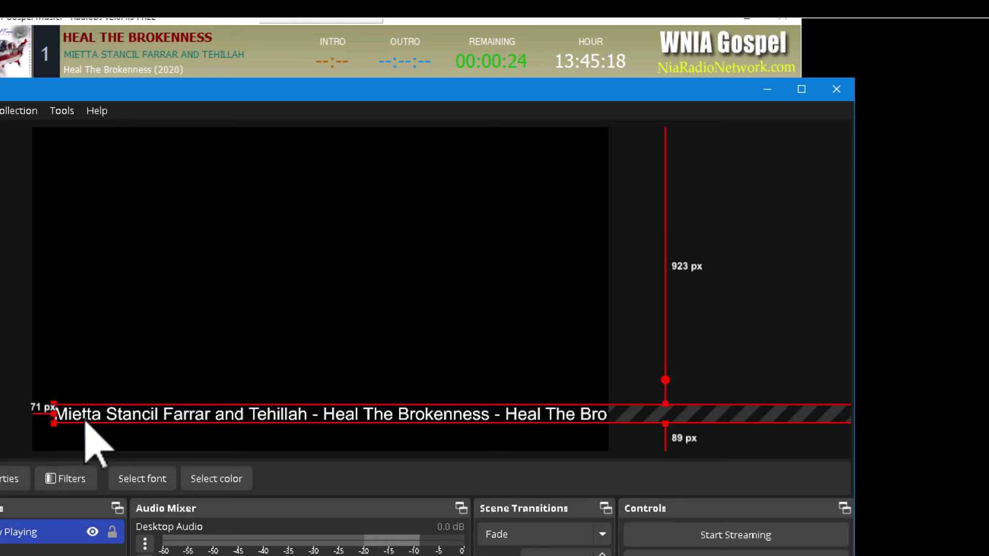
left_click(53, 426)
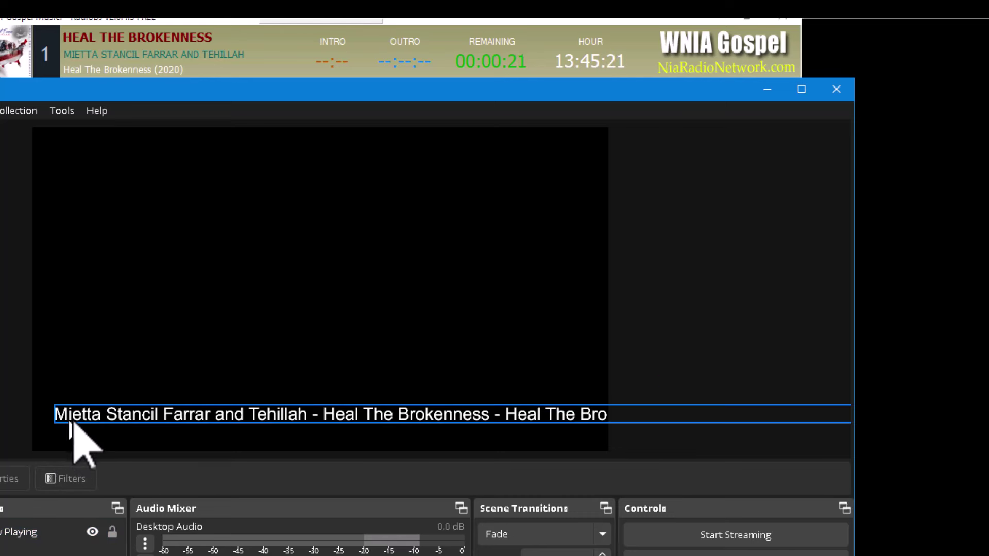
left_click(77, 419)
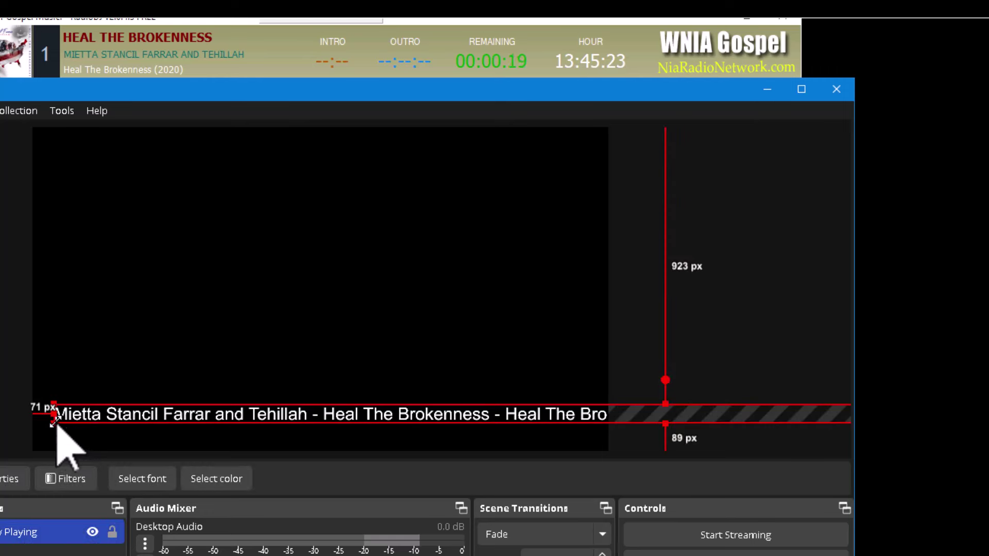
left_click_drag(54, 422, 273, 419)
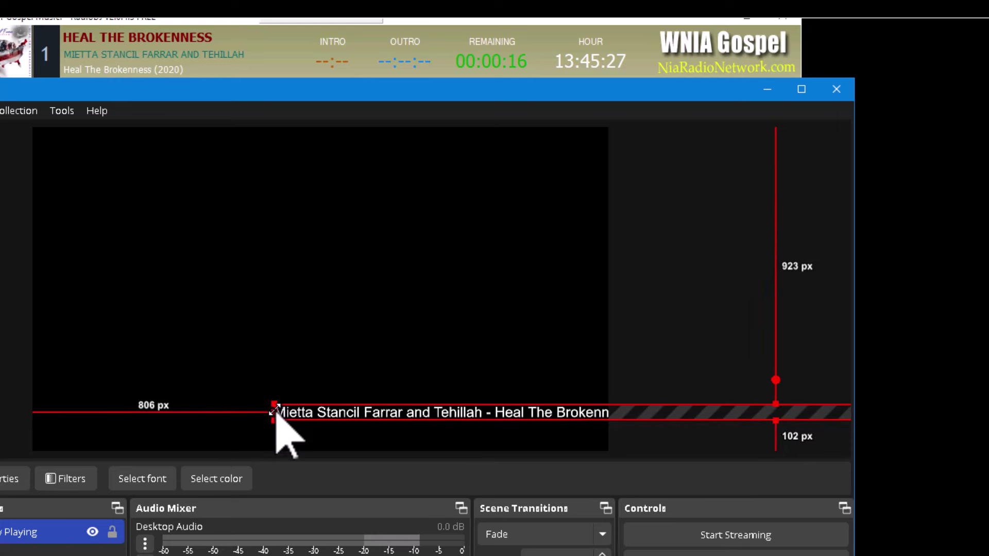
left_click_drag(578, 411, 379, 407)
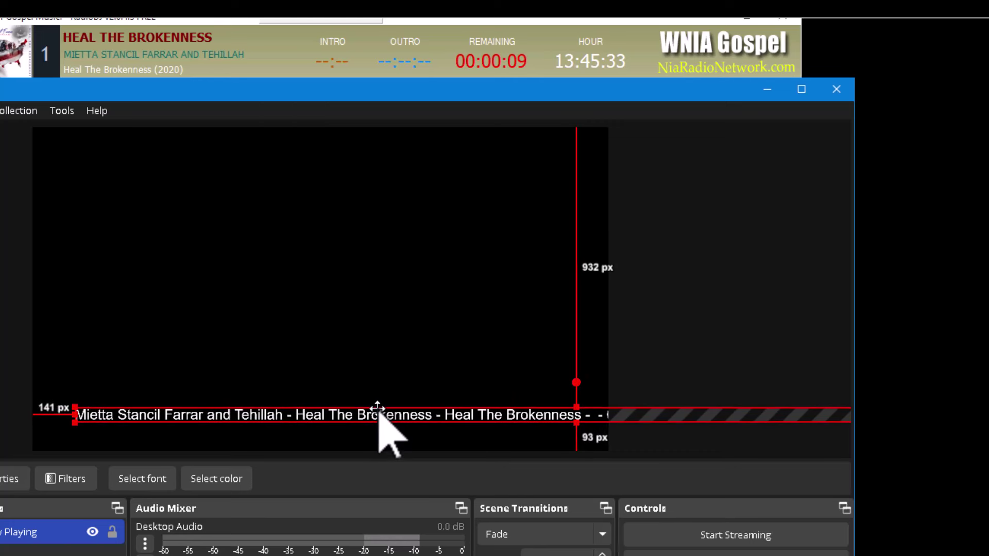
left_click(396, 369)
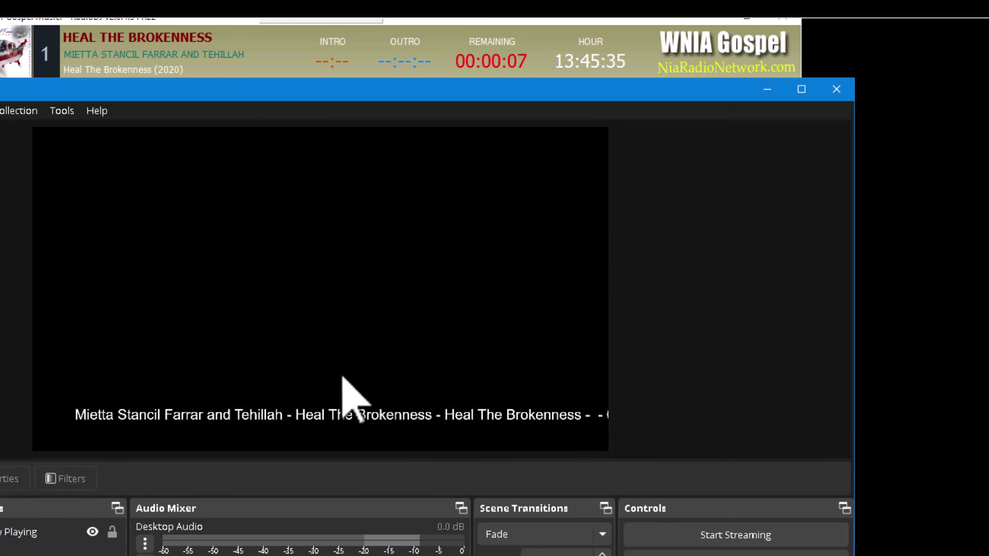
left_click(192, 413)
left_click(295, 426)
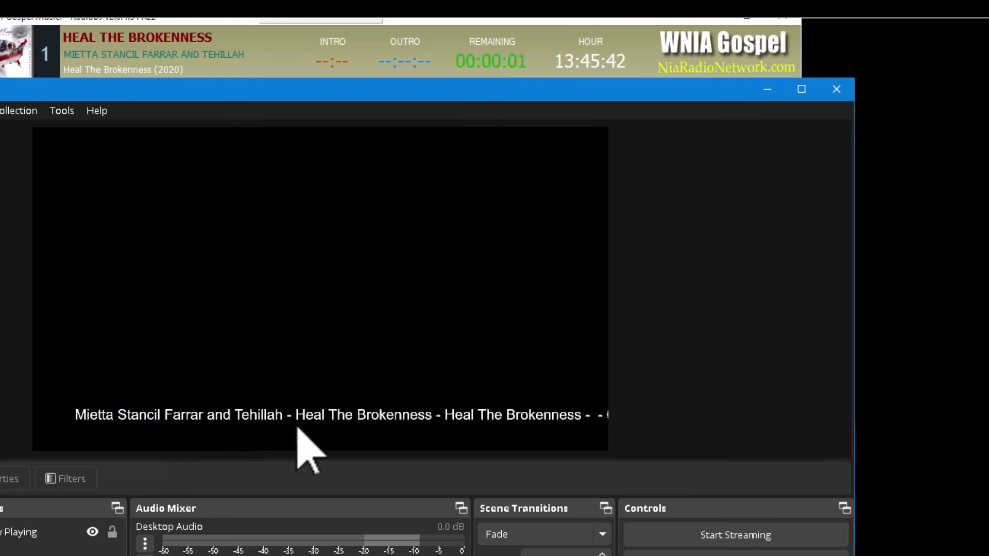
left_click(292, 416)
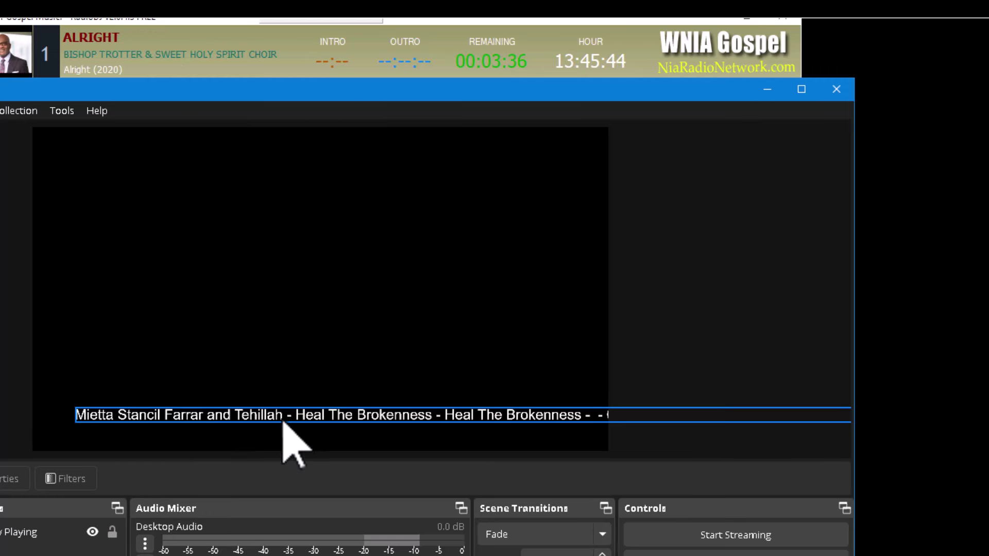
left_click(285, 438)
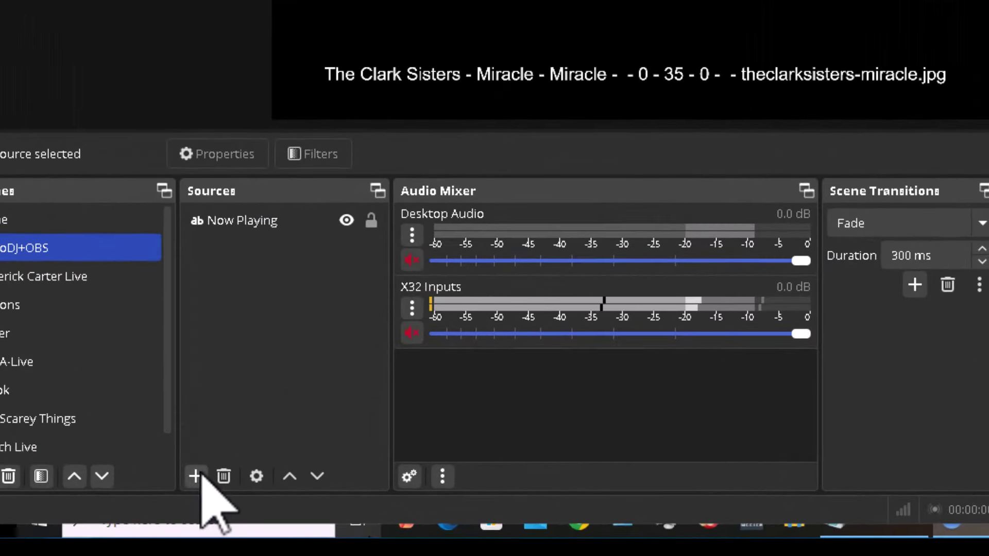
- Try to add a new Browser source named "Cover" to the RadioDJ+OBS scene
left_click(196, 476)
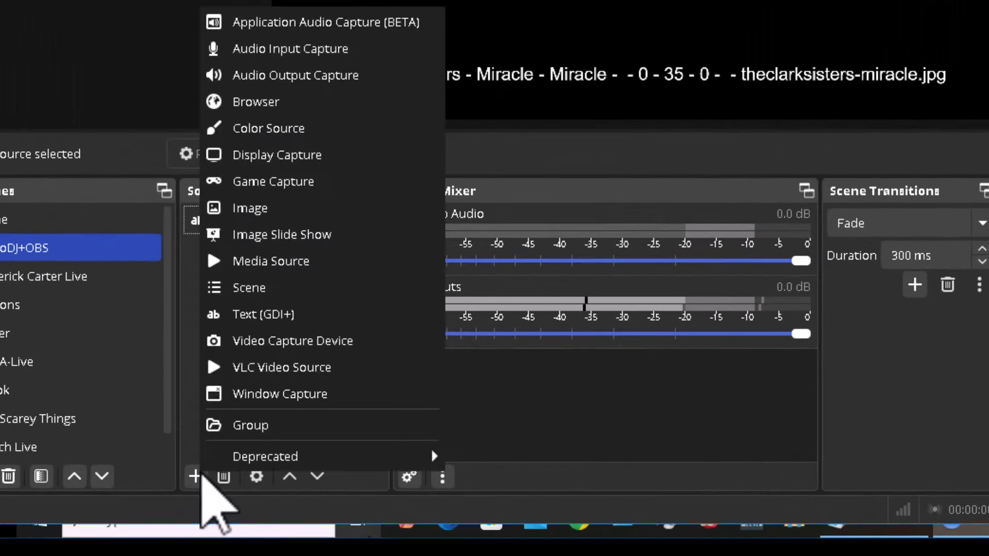
left_click(258, 102)
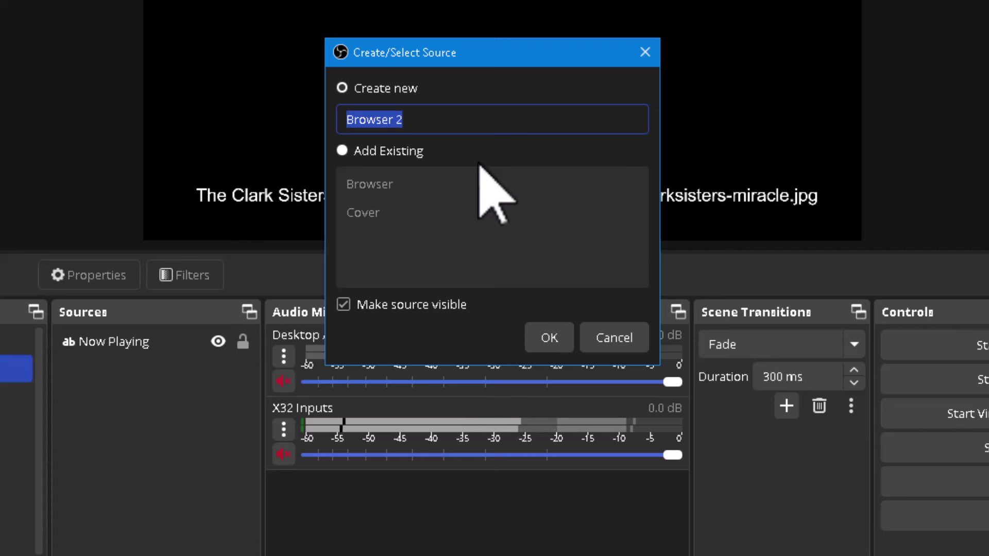
type("Cover")
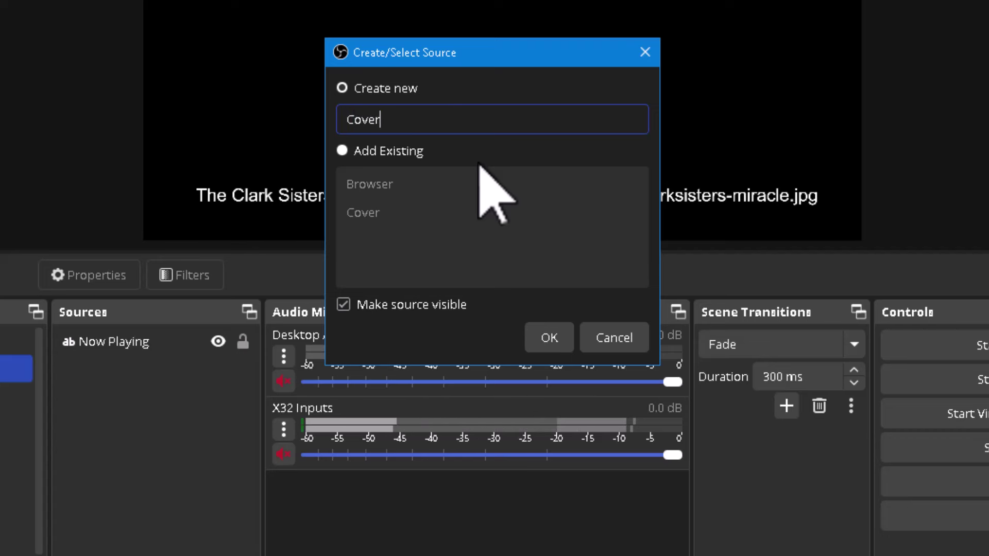
left_click(553, 339)
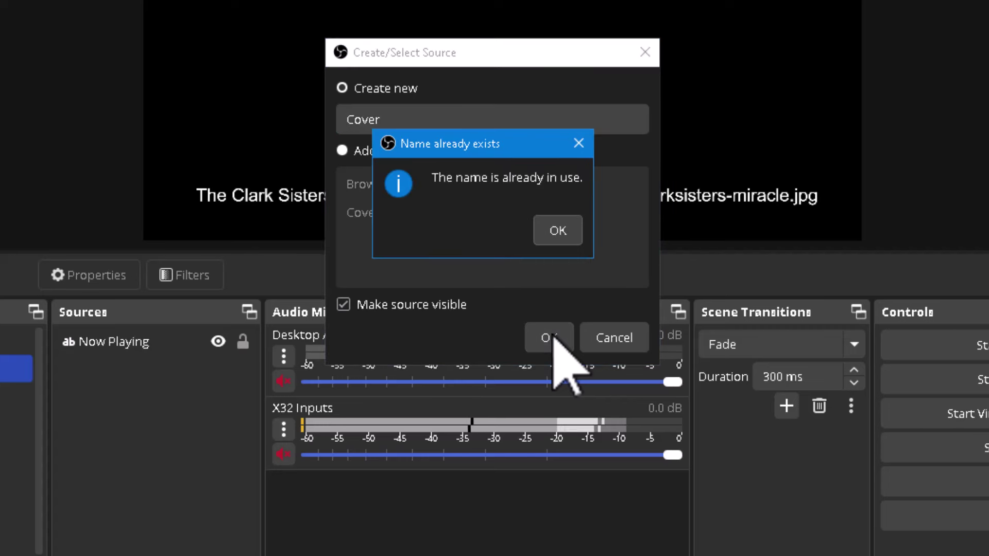
left_click(566, 238)
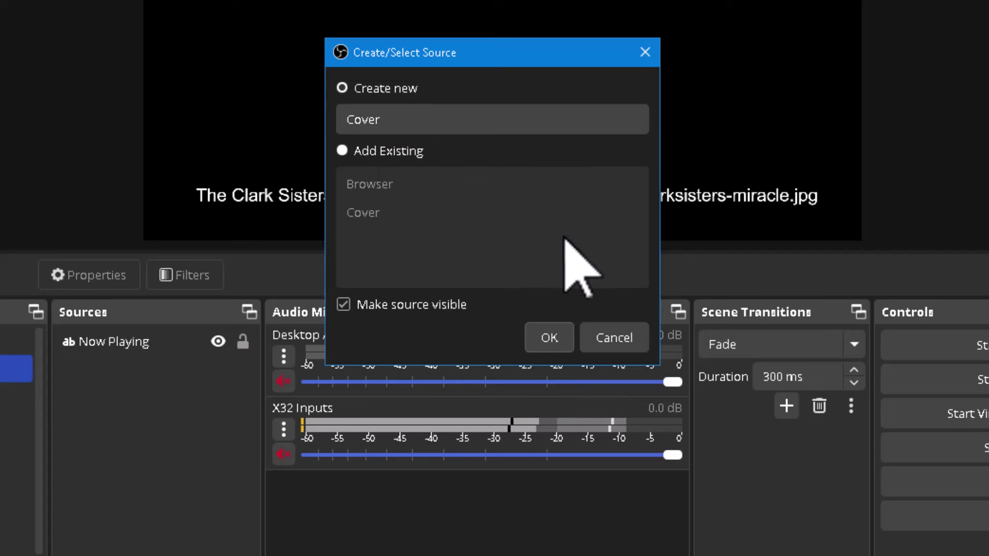
- Change the new Browser source's name to "AlbumCover" and create it
left_click(405, 117)
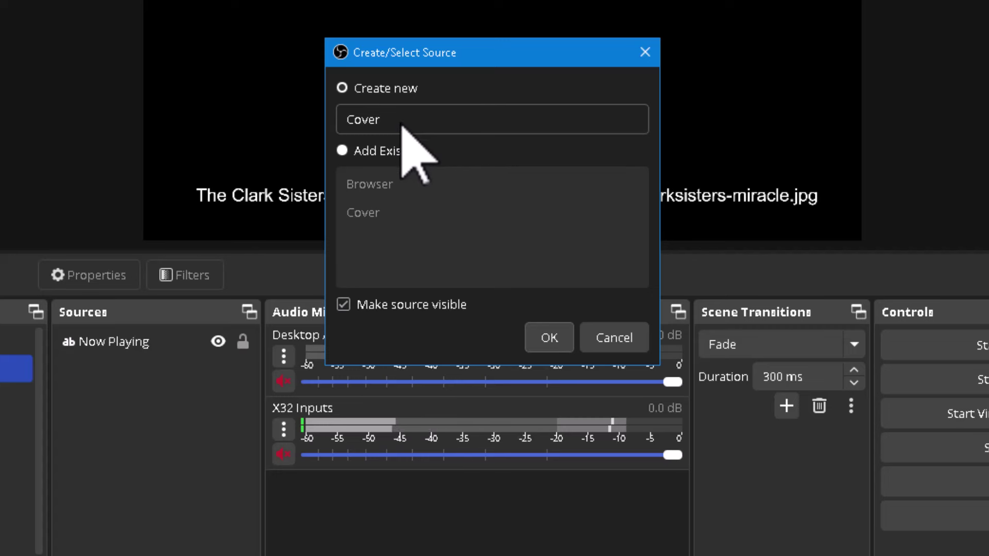
left_click_drag(405, 120, 280, 118)
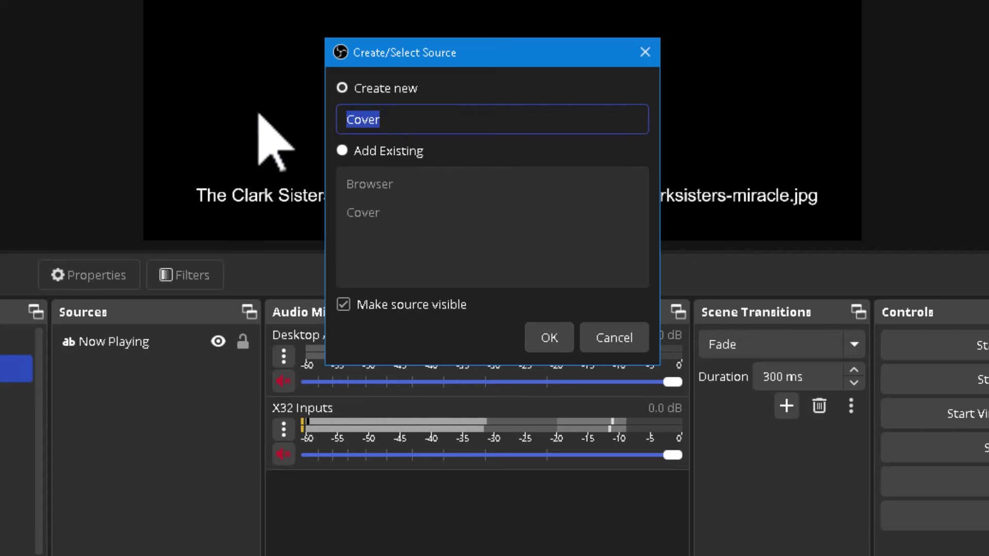
type("Al")
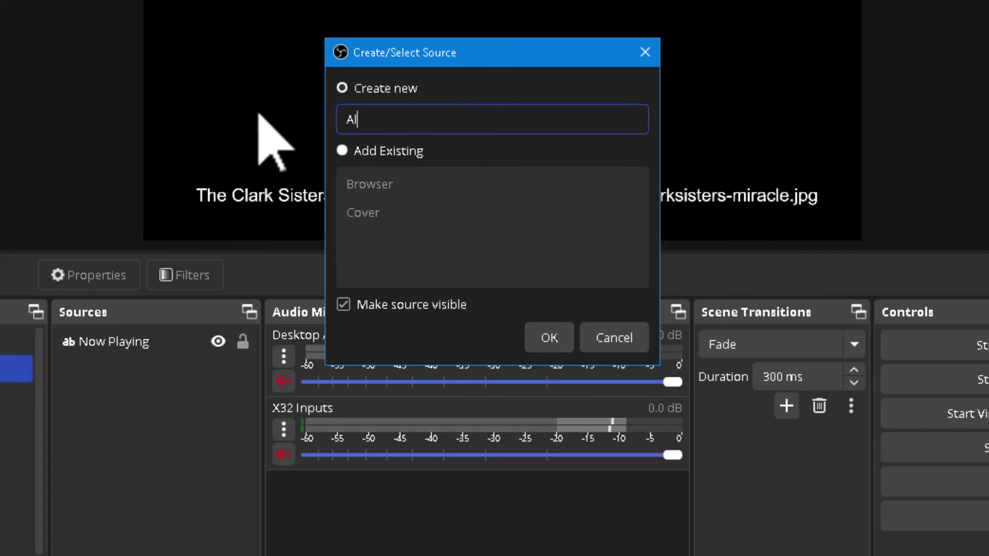
type("bumCover")
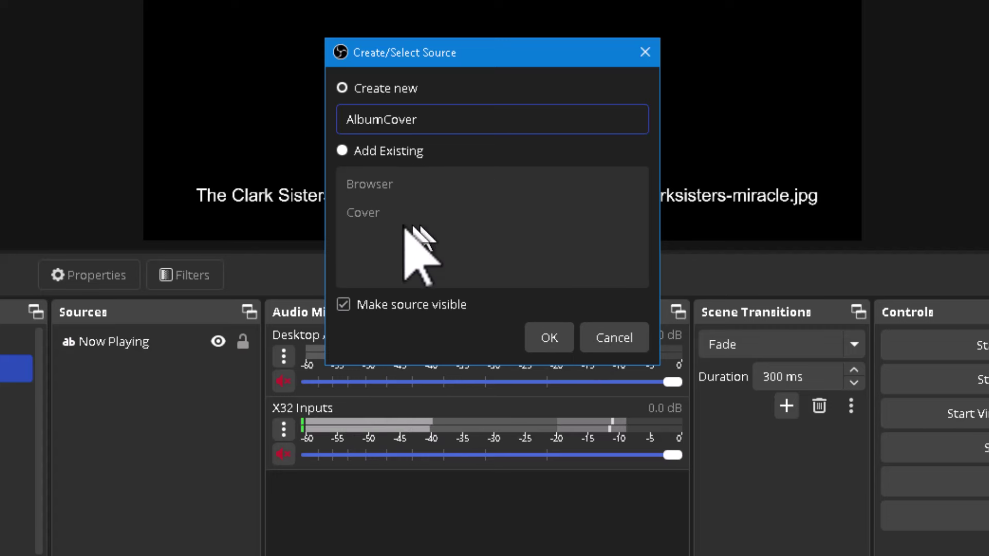
left_click(565, 340)
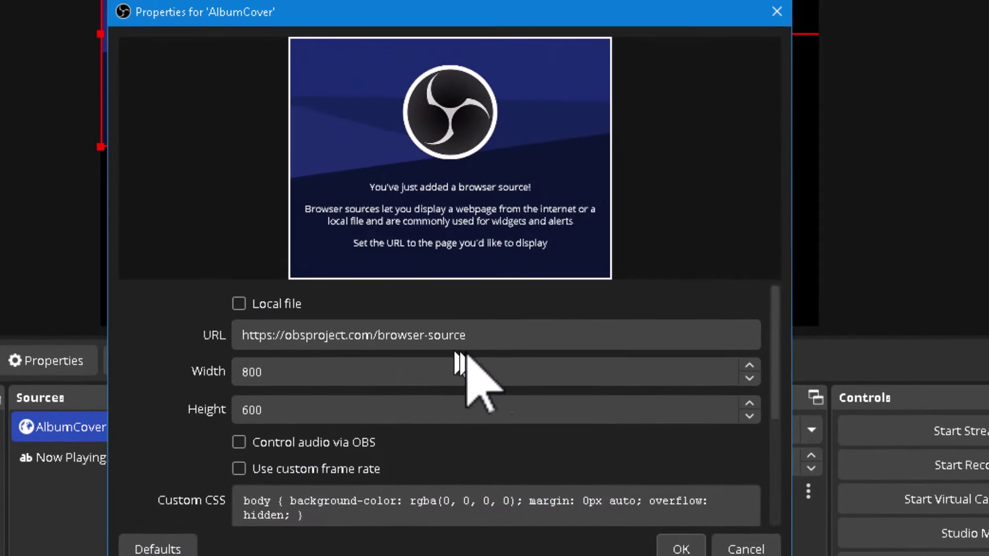
- Set the AlbumCover source's URL to the niaradionetwork.com address of cover.php and accept the properties
left_click(512, 334)
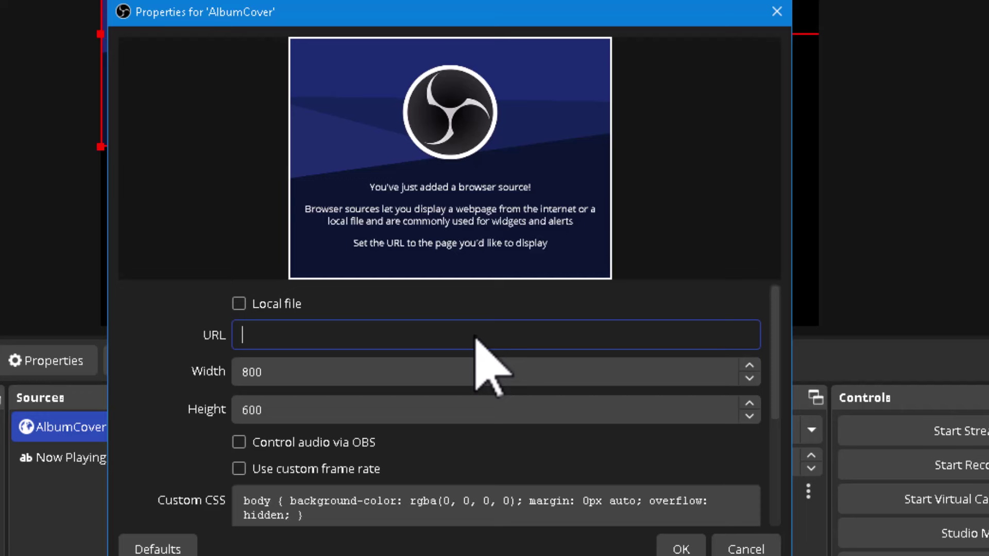
type("https://niaradionetwork.com/kYYrsCnl5iAoS5w/cover.php")
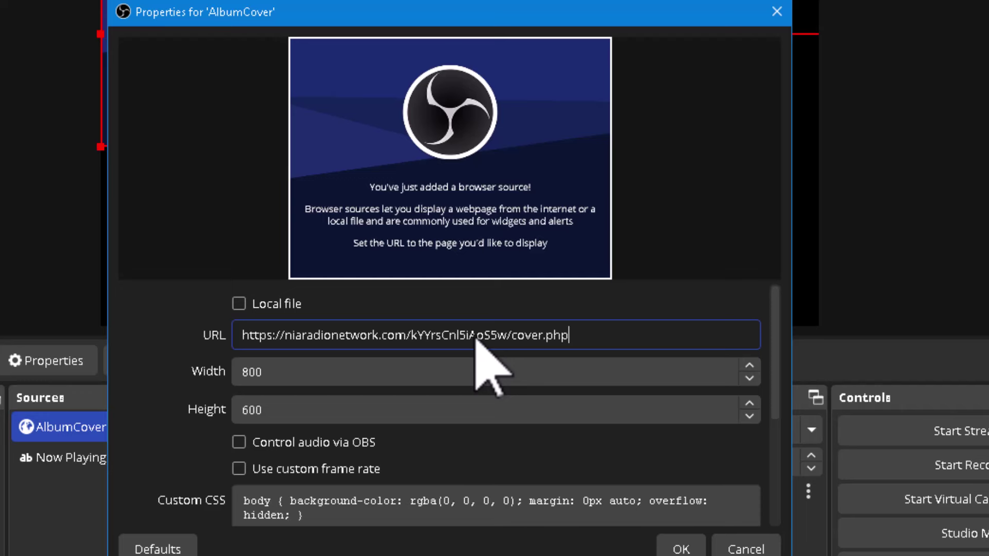
left_click(681, 550)
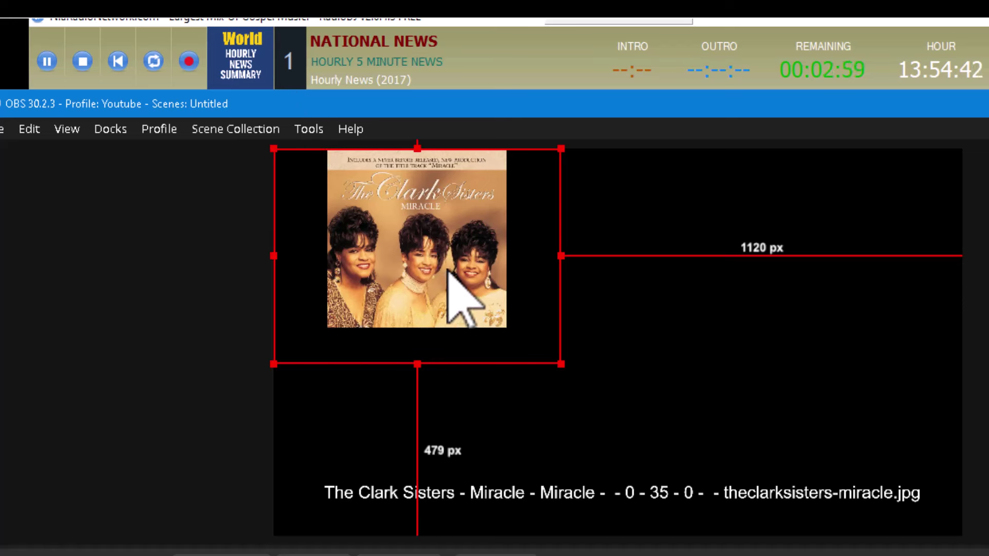
- Shrink the AlbumCover source and place it in the canvas's upper-left corner, about 33 px below the top edge and about 1487 px from the right edge
left_click_drag(446, 268, 443, 295)
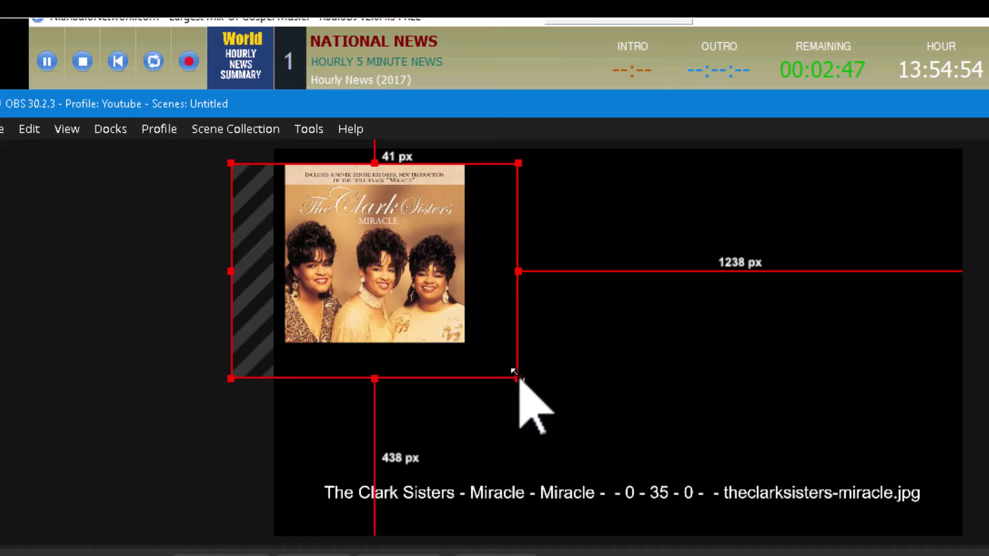
left_click_drag(522, 376, 411, 262)
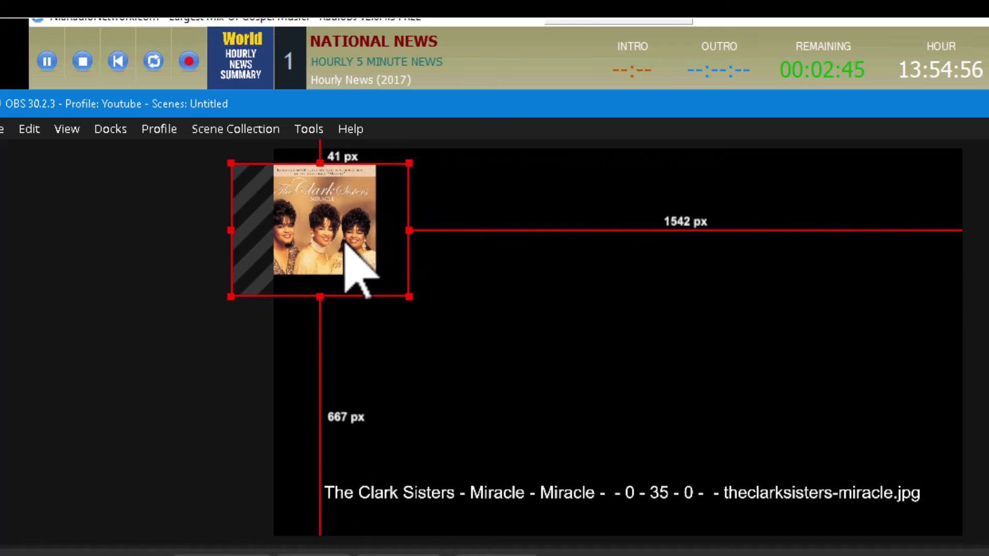
mouse_move(348, 248)
left_mouse_down()
mouse_move(389, 254)
mouse_move(363, 238)
left_mouse_up()
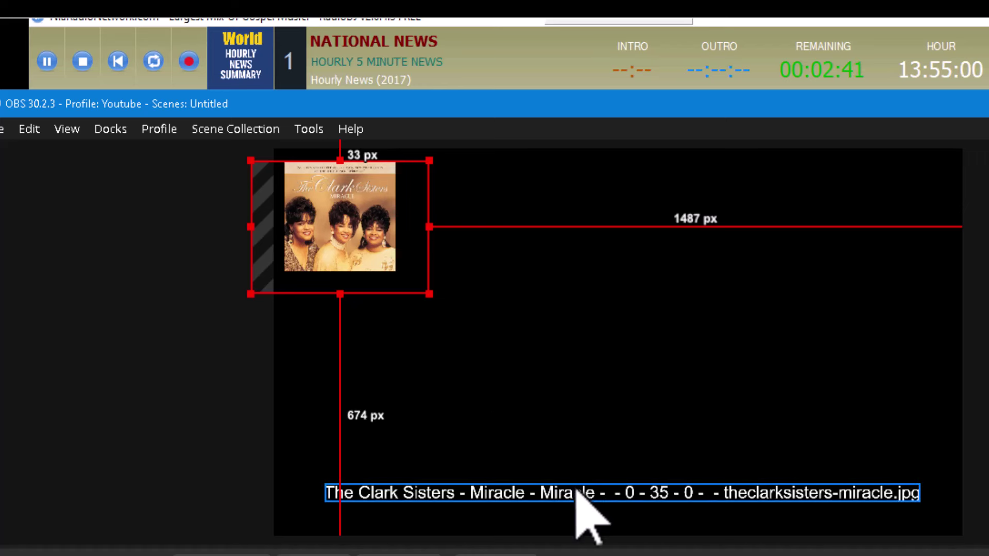
left_click(442, 369)
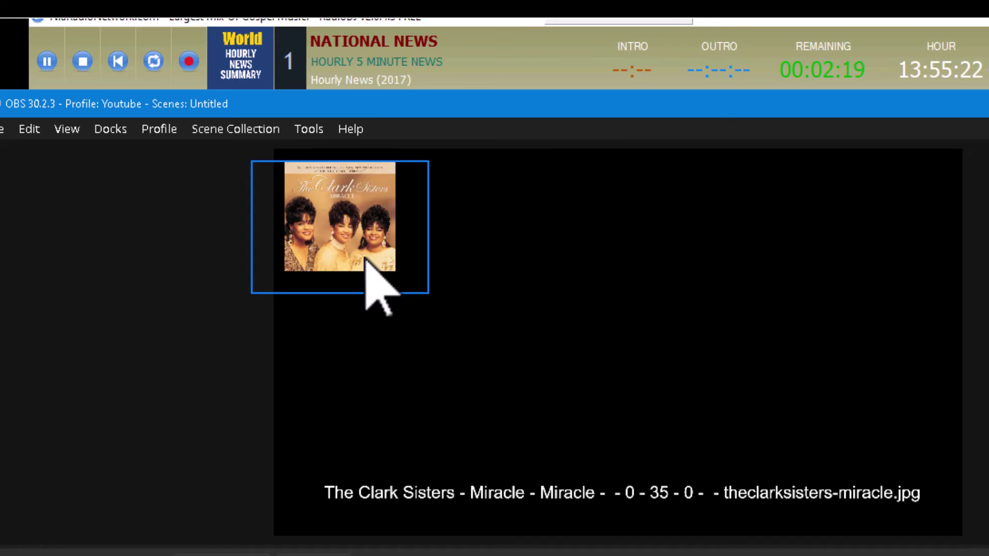
left_click(556, 323)
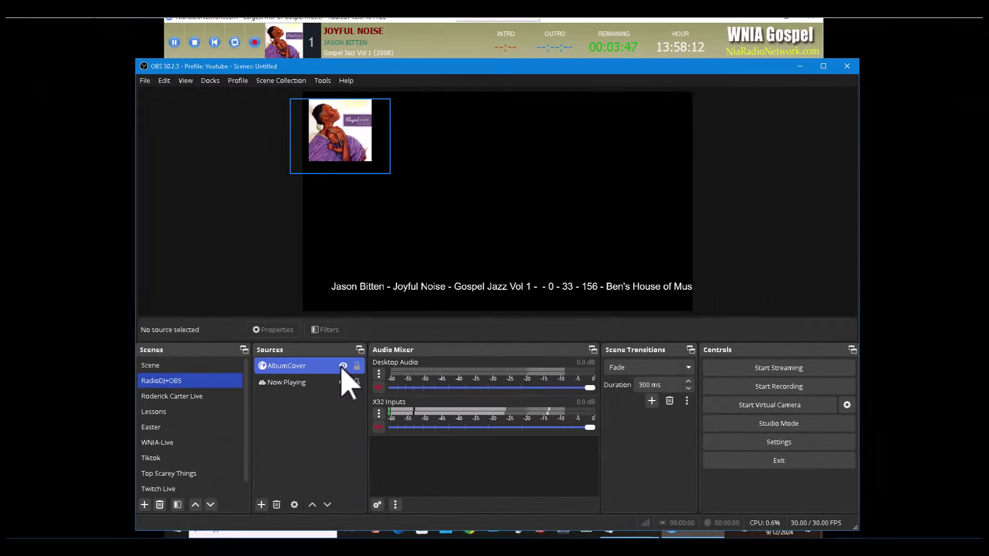
- Hide the AlbumCover and Now Playing sources in the RadioDJ+OBS scene
left_click(343, 365)
left_click(343, 383)
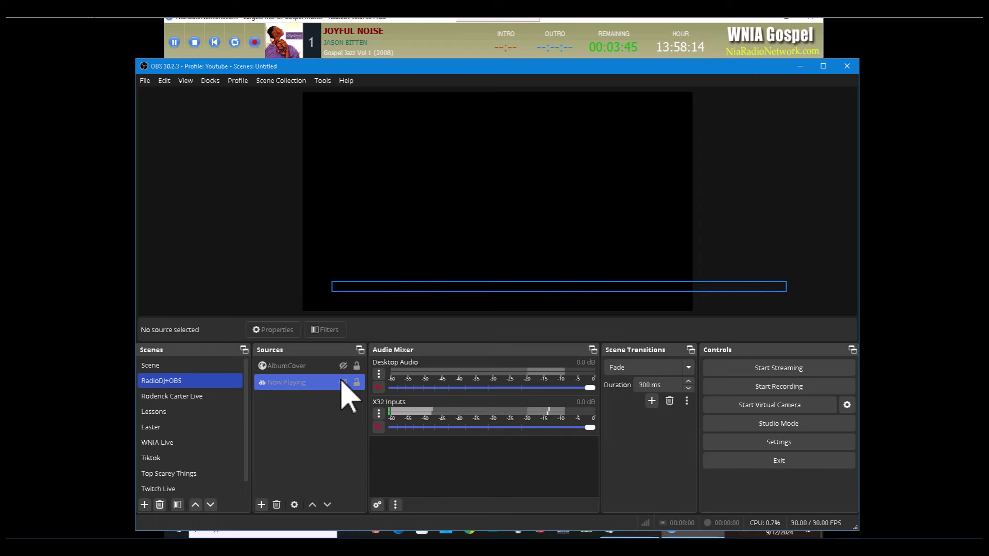
- Add a new Browser source named "WebNowPlaying" to the RadioDJ+OBS scene
left_click(261, 505)
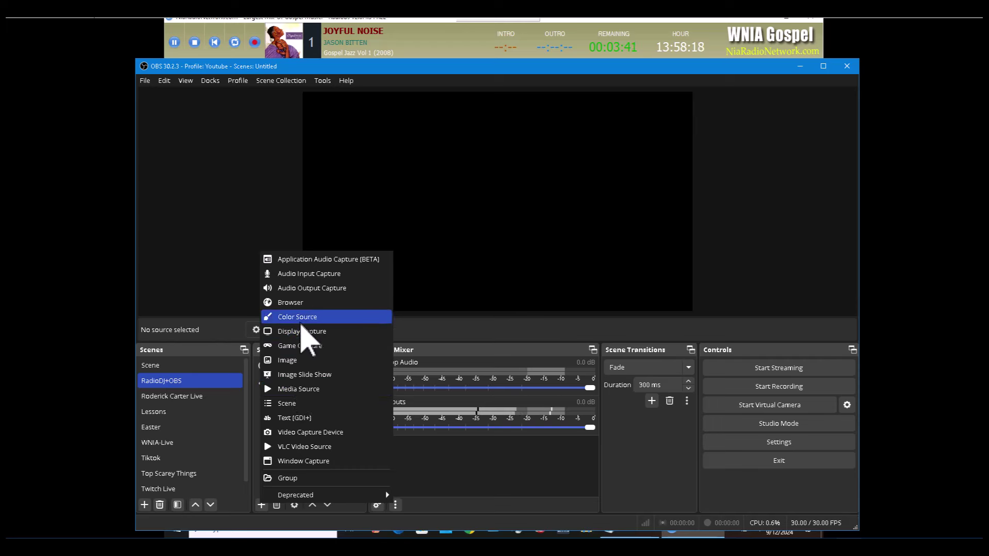
left_click(296, 305)
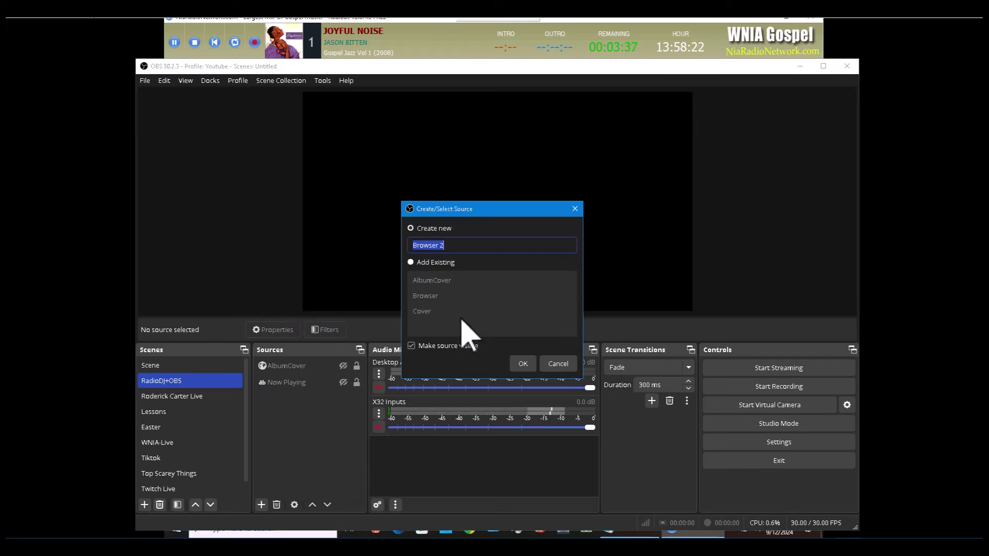
type("WebNow")
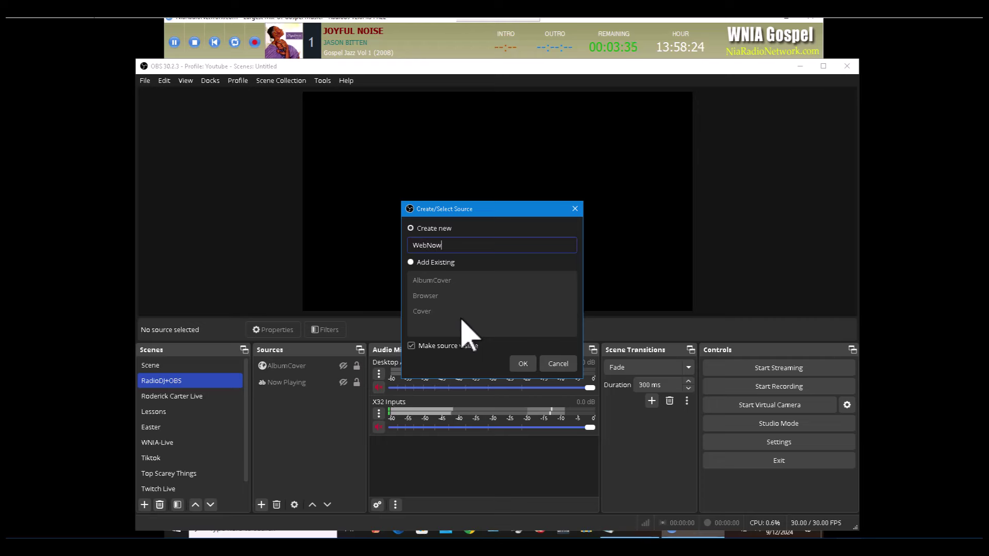
type("Playing")
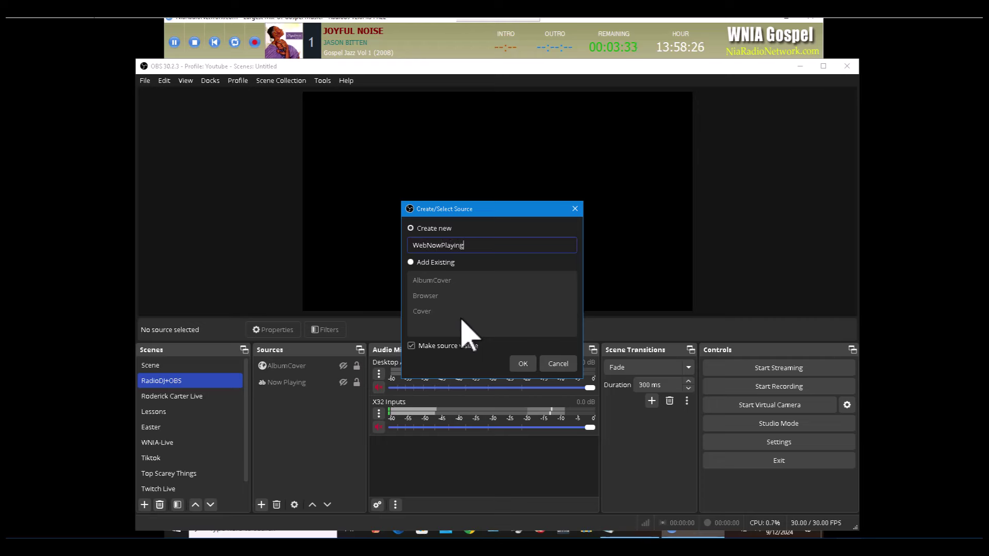
left_click(523, 363)
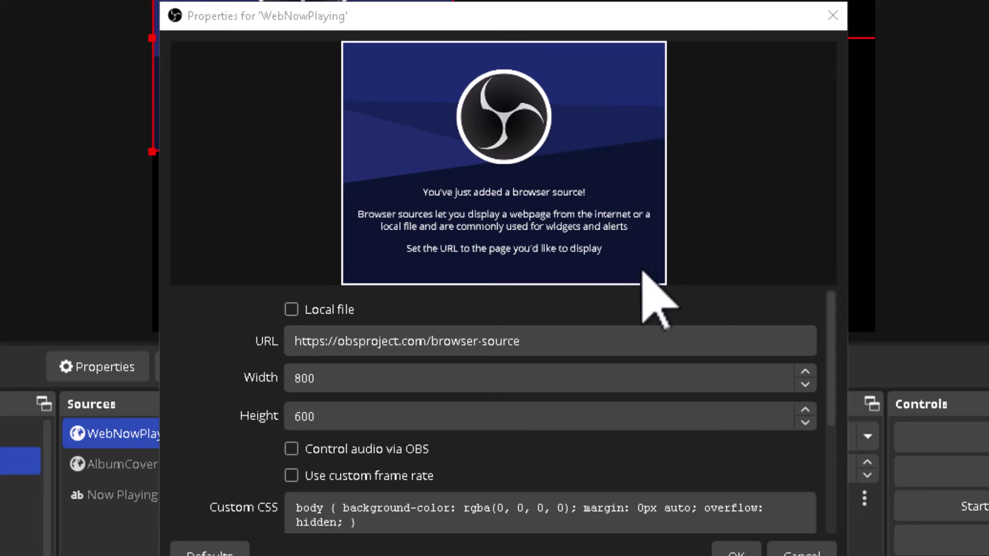
- Replace the WebNowPlaying source's default URL with the niaradionetwork.com address of currentsong.txt and accept the properties
left_click(555, 346)
left_click(554, 345)
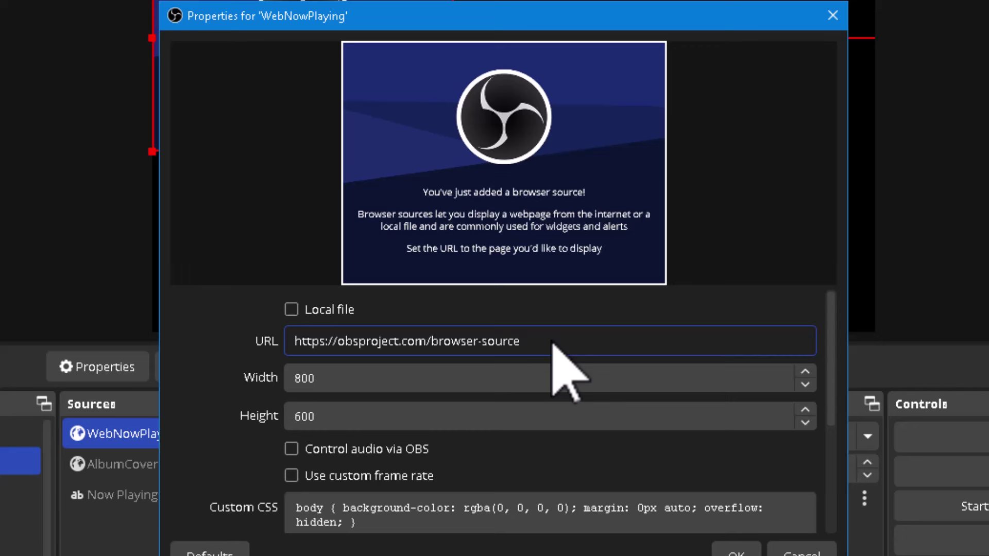
key("shift+Left")
key("shift+Left")
key("shift+Left")
key("shift+Left")
key("shift+Left")
key("shift+Left")
key("shift+Left")
key("shift+Left")
key("shift+Left")
key("shift+Left")
key("shift+Left")
key("shift+Left")
key("shift+Left")
key("shift+Left")
key("shift+Left")
key("shift+Left")
key("shift+Left")
key("shift+Left")
key("shift+Left")
key("shift+Left")
key("shift+Left")
key("shift+Left")
key("shift+Left")
key("shift+Left")
key("shift+Left")
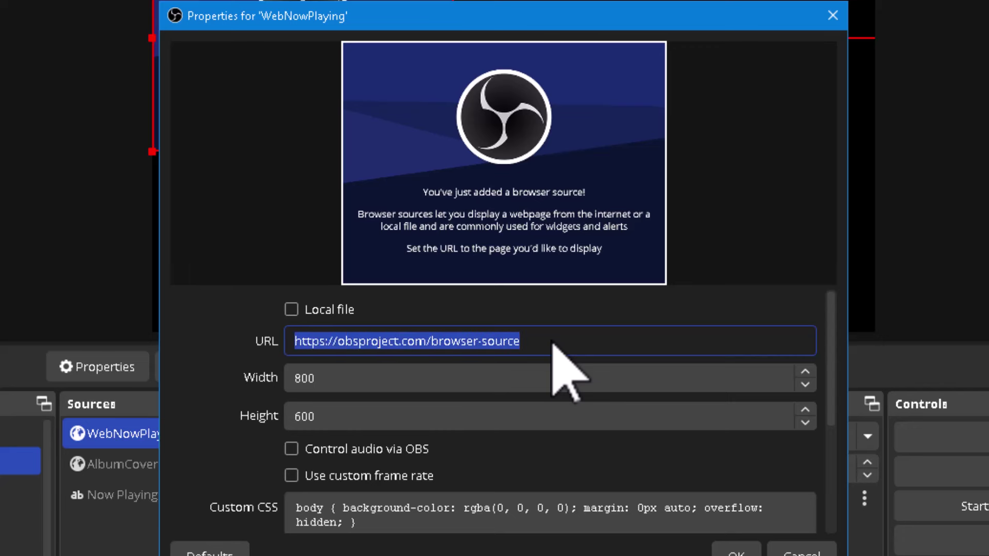
type("https://niaradionetwork.com/kYYrsCnl5iAoS5w/currentsong.txt")
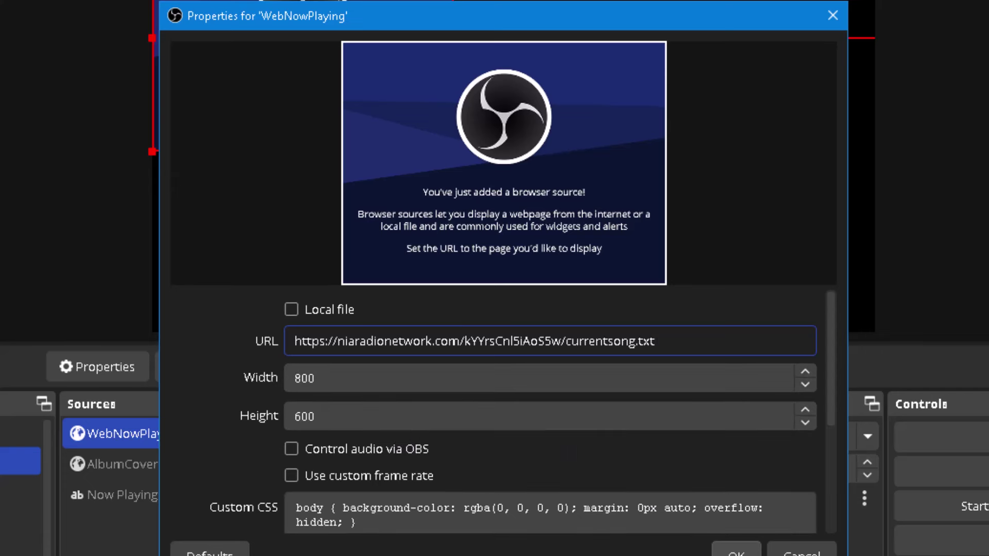
left_click(737, 551)
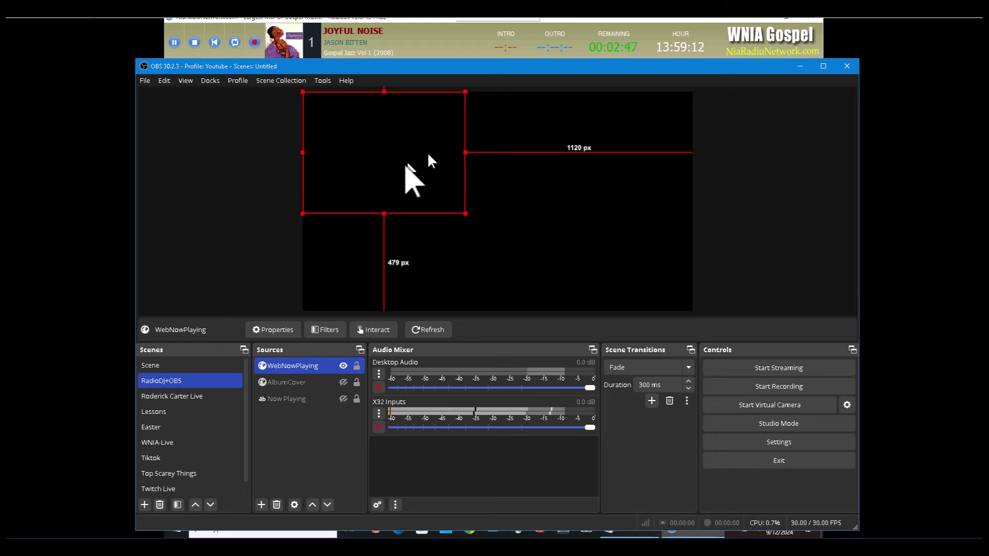
- Change the background color in WebNowPlaying's custom CSS to rgba(255, 255, 255, 0.8) and accept the properties
double_click(308, 366)
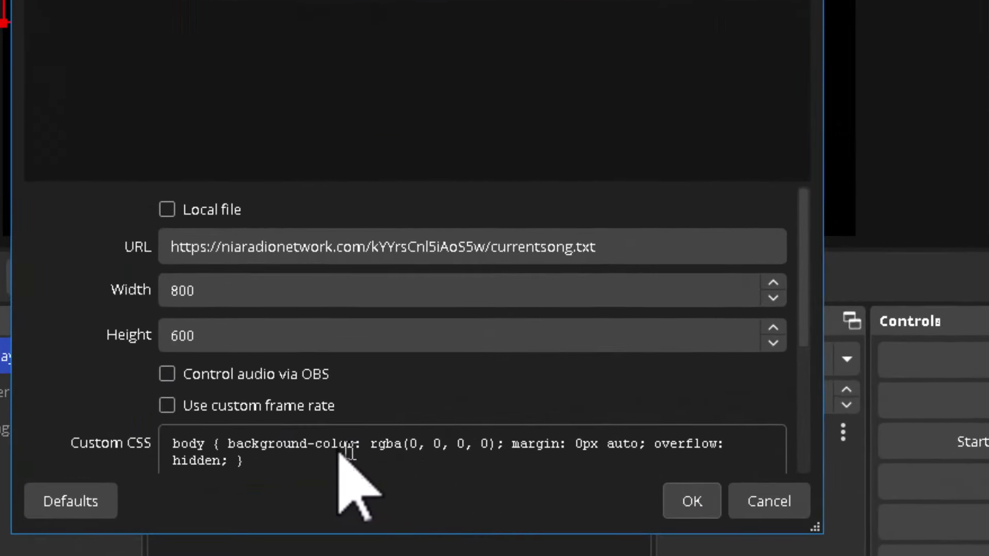
left_click(432, 447)
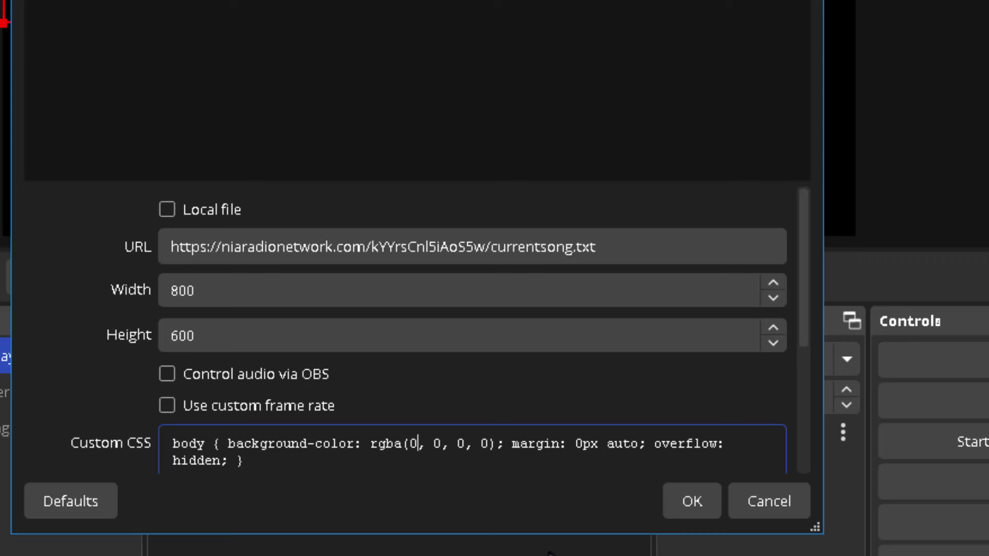
left_click(572, 544)
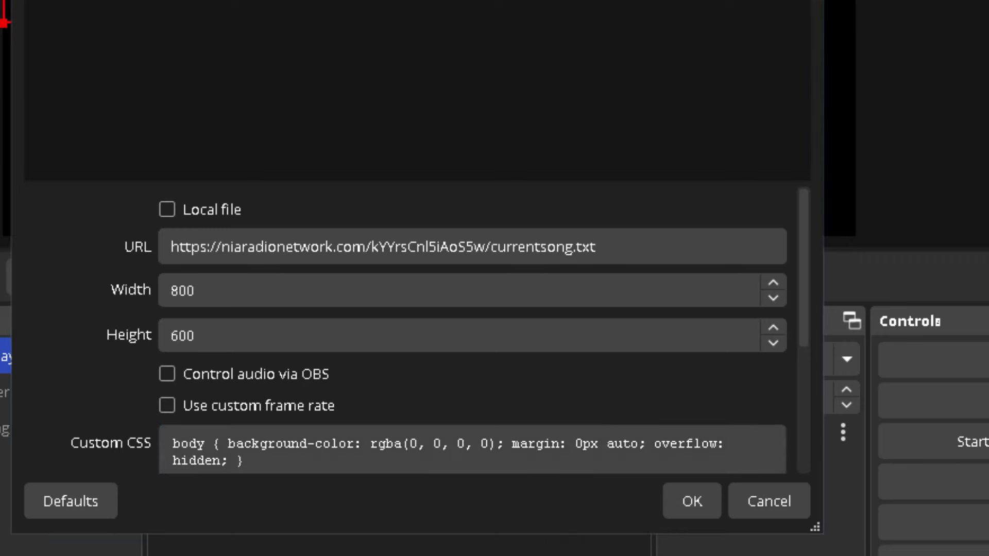
left_click(350, 438)
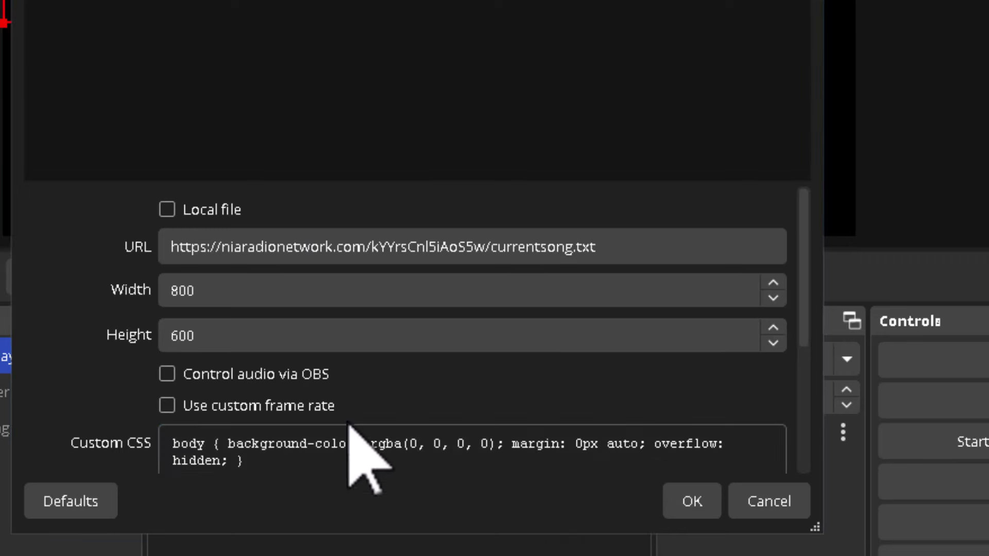
left_click(425, 447)
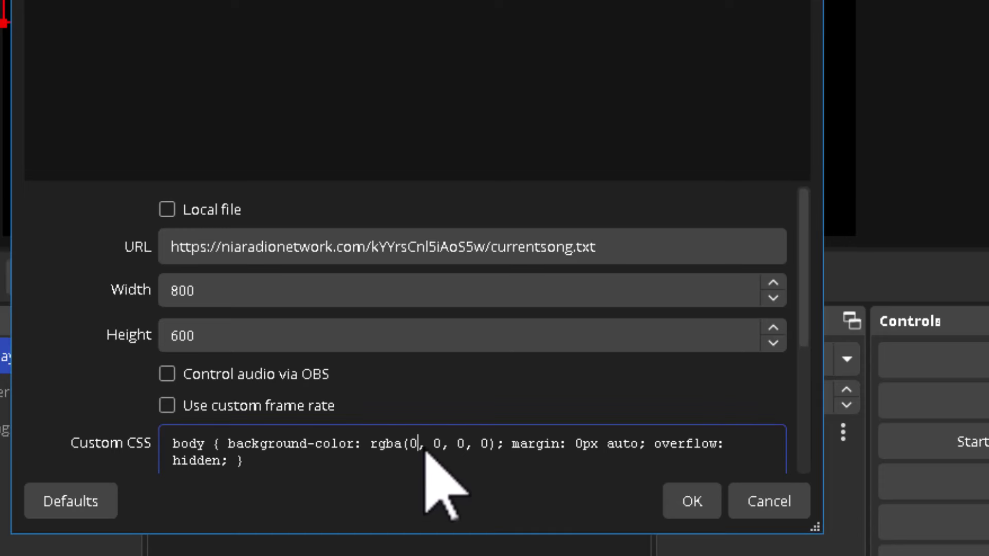
double_click(426, 449)
type("255")
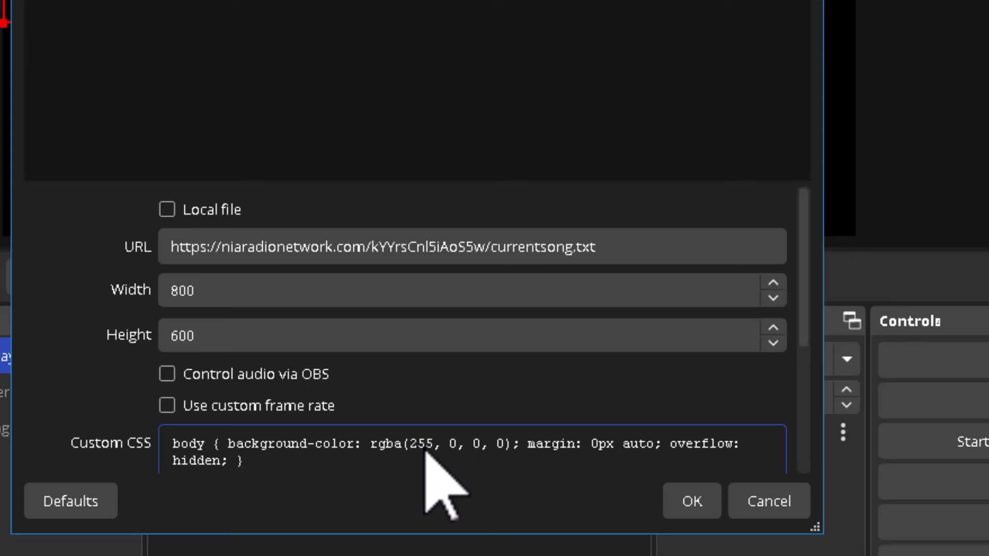
key("Right")
key("Right")
key("Delete")
type("255")
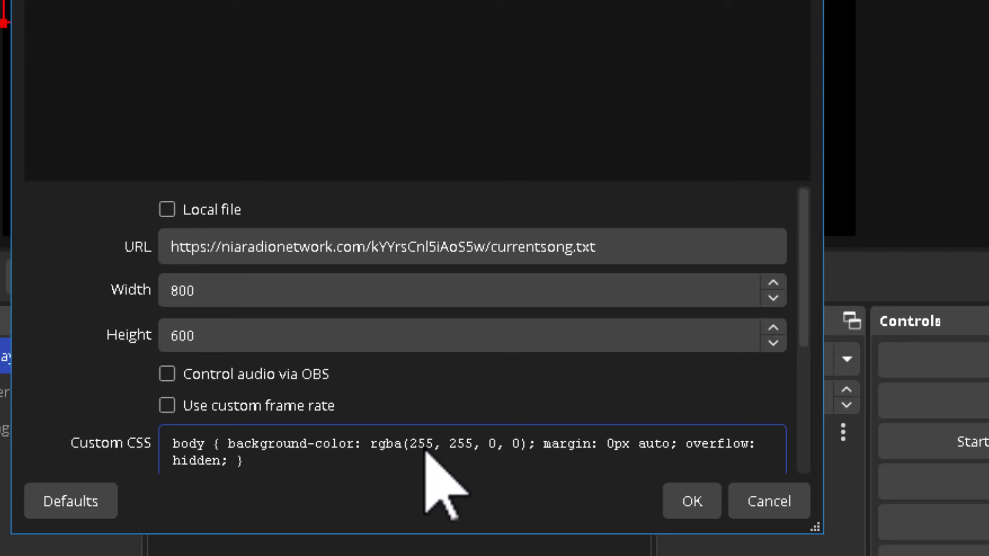
key("Delete")
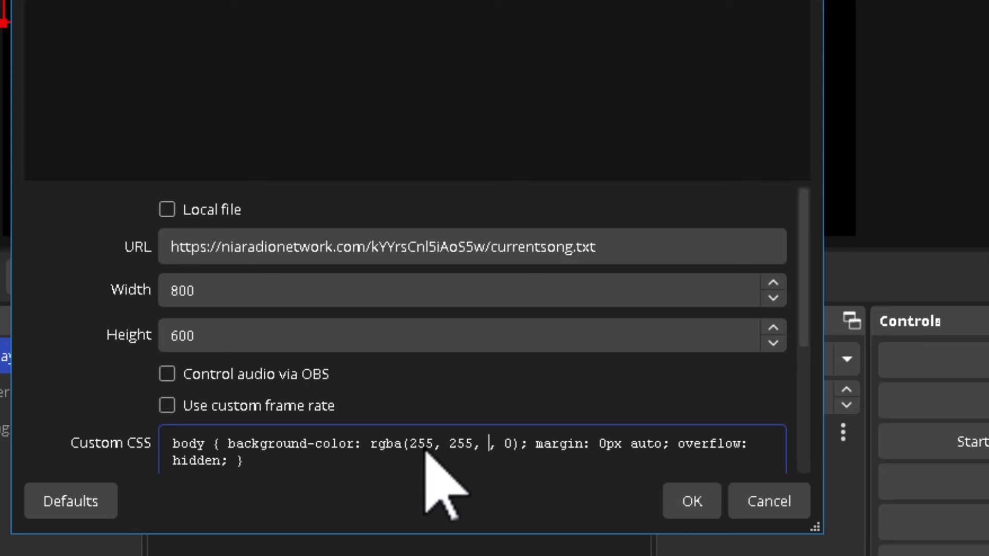
type("255, 0")
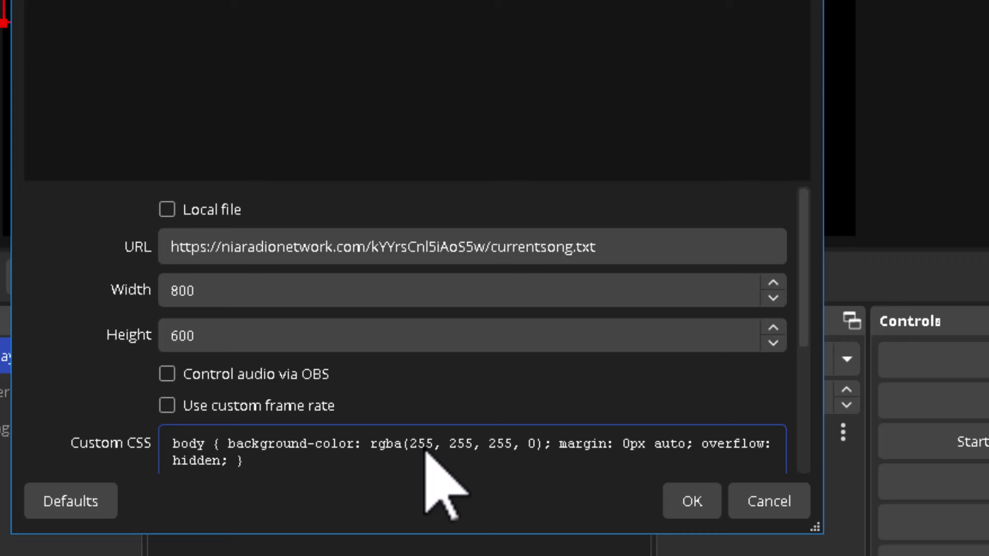
type(".8")
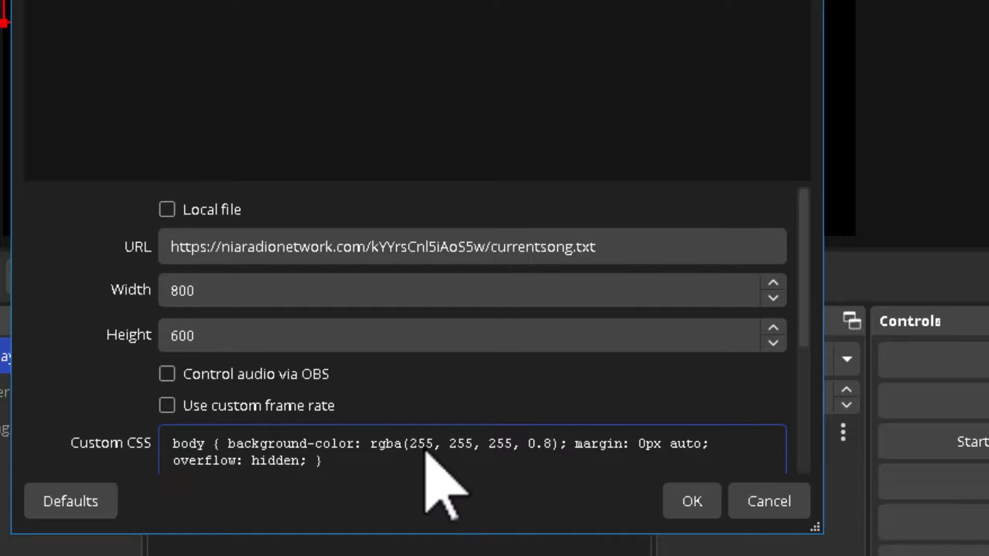
left_click(692, 501)
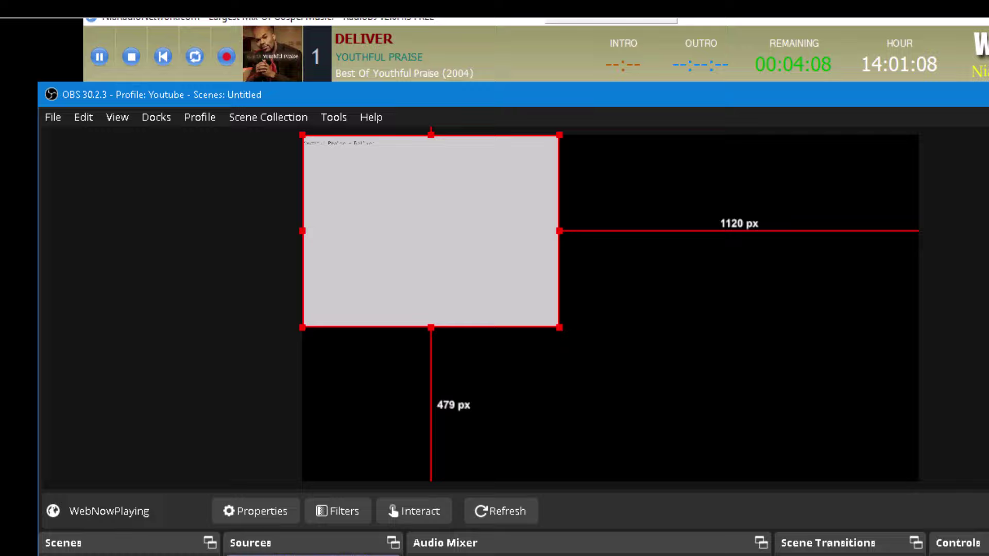
- Remove the WebNowPlaying source from the RadioDJ+OBS scene
right_click(316, 367)
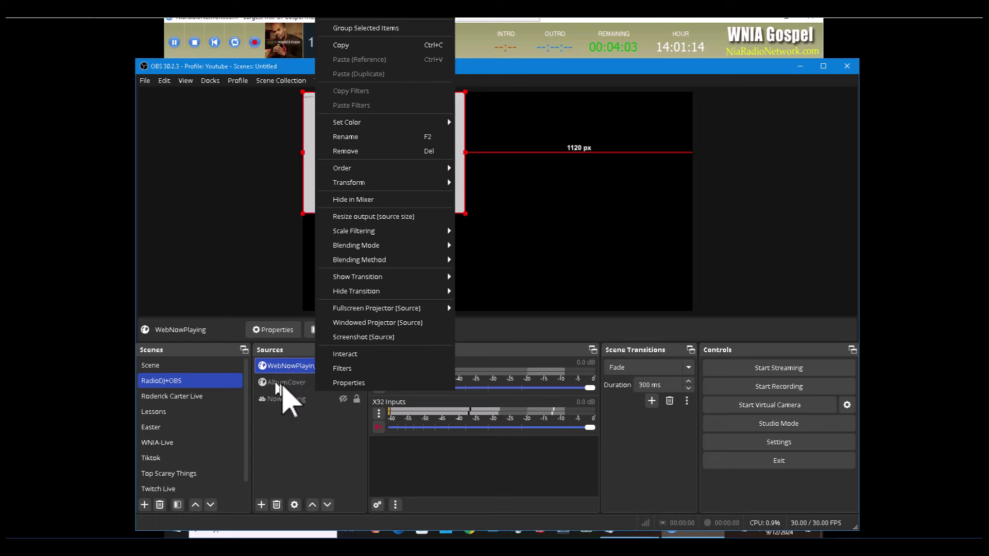
left_click(302, 442)
left_click(304, 438)
left_click(303, 365)
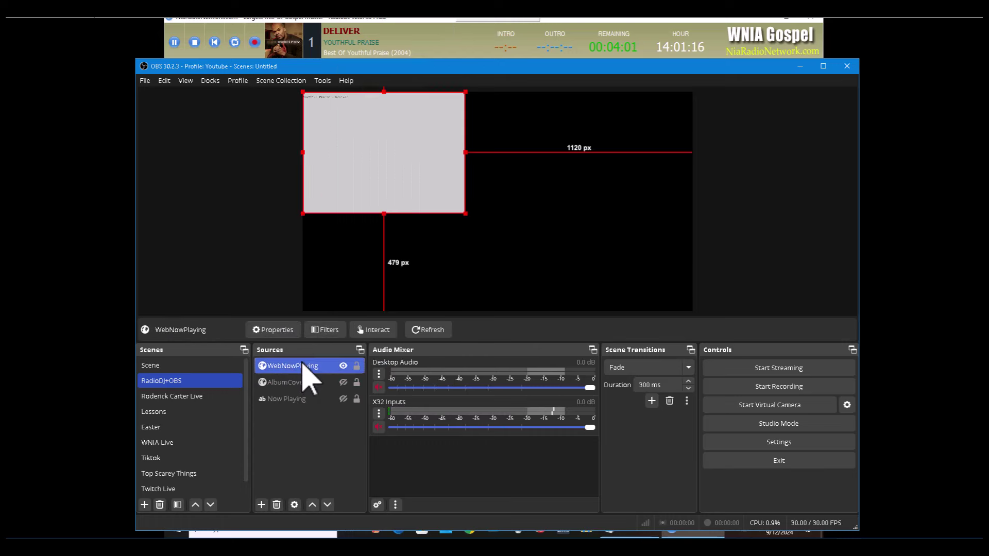
key("Delete")
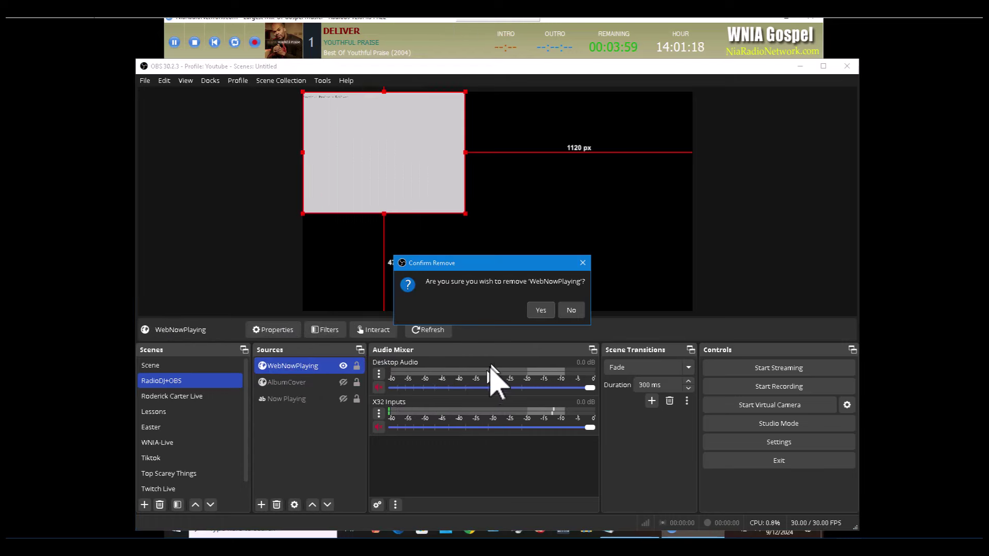
left_click(541, 311)
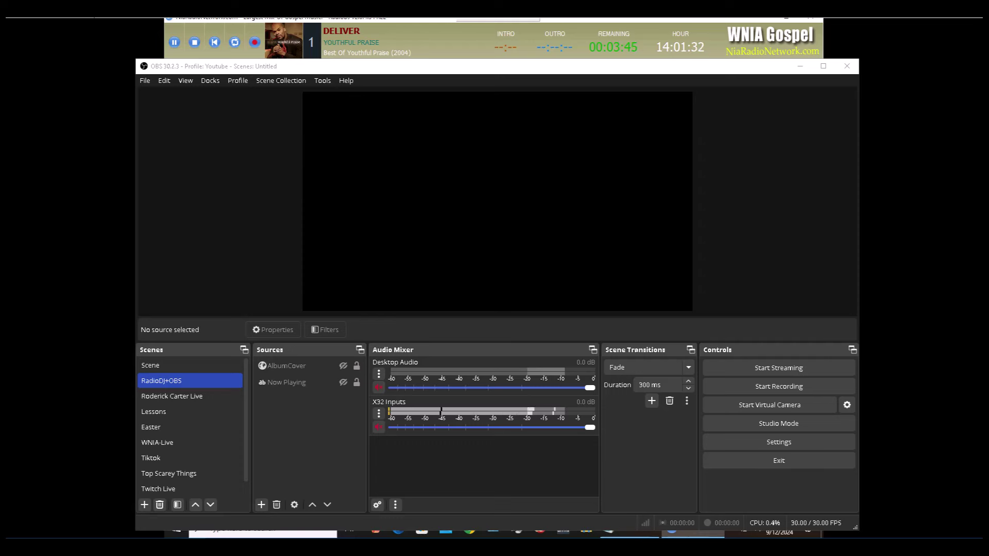
- Add a new Browser source named "Sidebar" to the RadioDJ+OBS scene
left_click(261, 505)
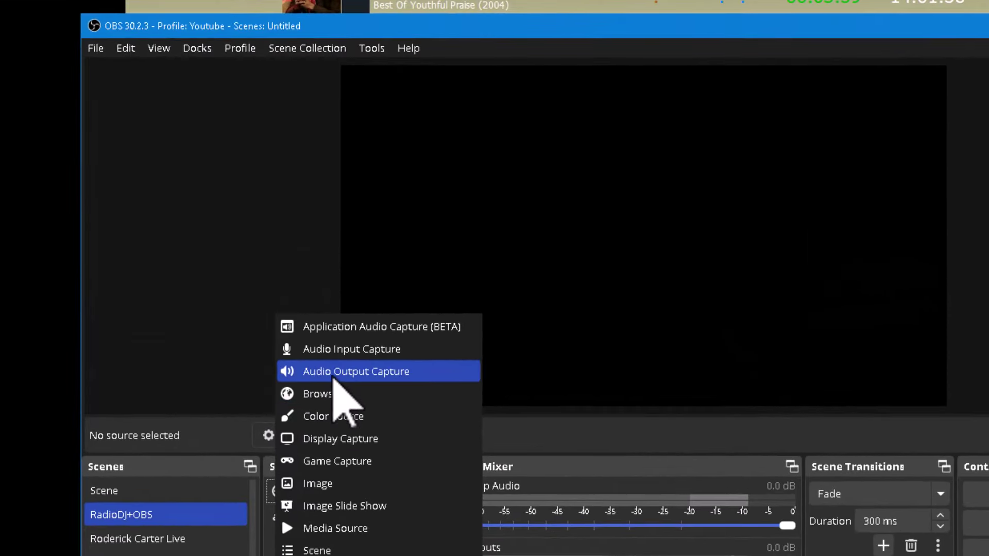
left_click(325, 398)
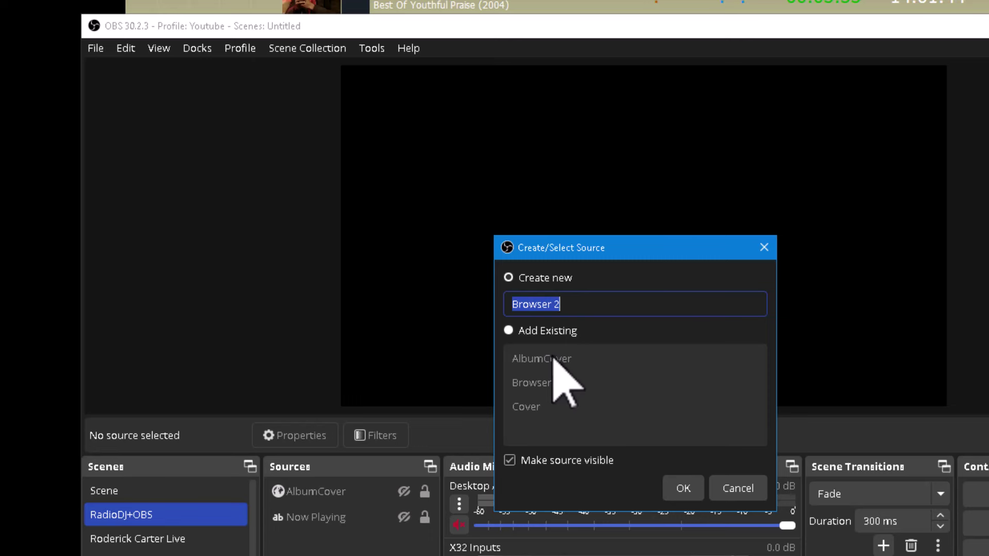
type("Sidebar")
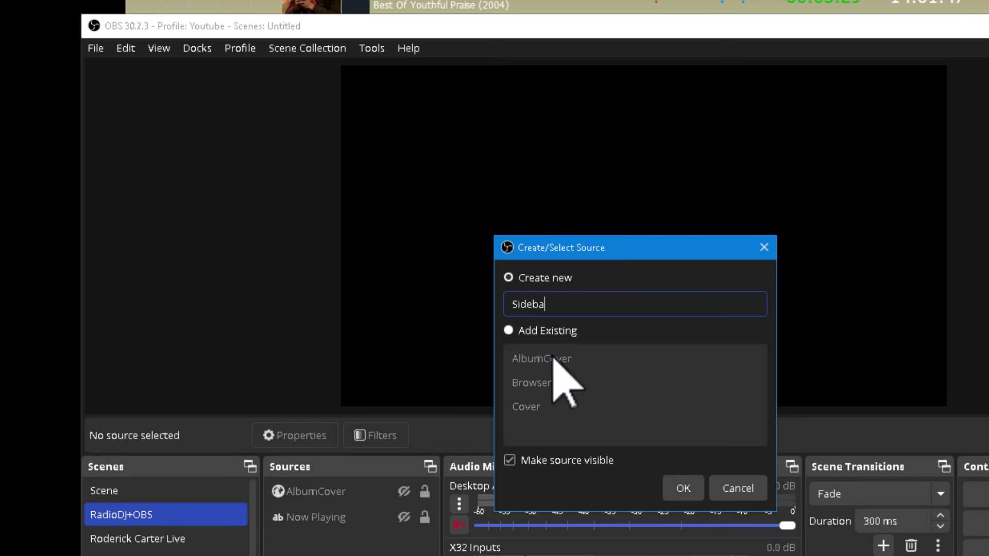
left_click(686, 492)
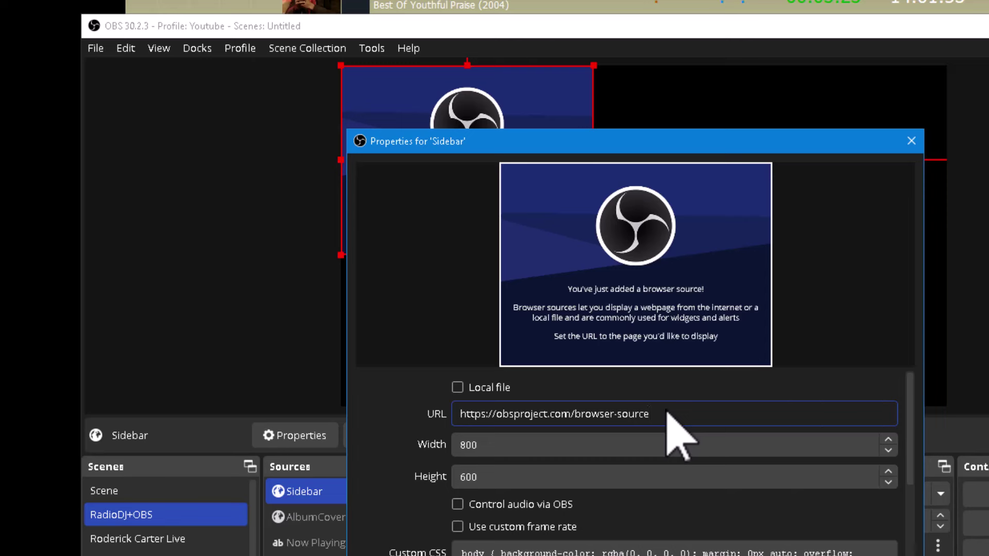
- Replace the Sidebar source's default URL with the niaradionetwork.com address of sidebar.php and accept the properties
key("shift+Left")
key("shift+Left")
key("shift+Left")
key("shift+Left")
key("shift+Left")
key("shift+Left")
key("shift+Left")
key("shift+Left")
key("shift+Left")
key("shift+Left")
key("shift+Left")
key("shift+Left")
key("shift+Left")
key("shift+Left")
key("shift+Left")
key("shift+Left")
key("shift+Left")
key("shift+Left")
key("shift+Left")
key("shift+Left")
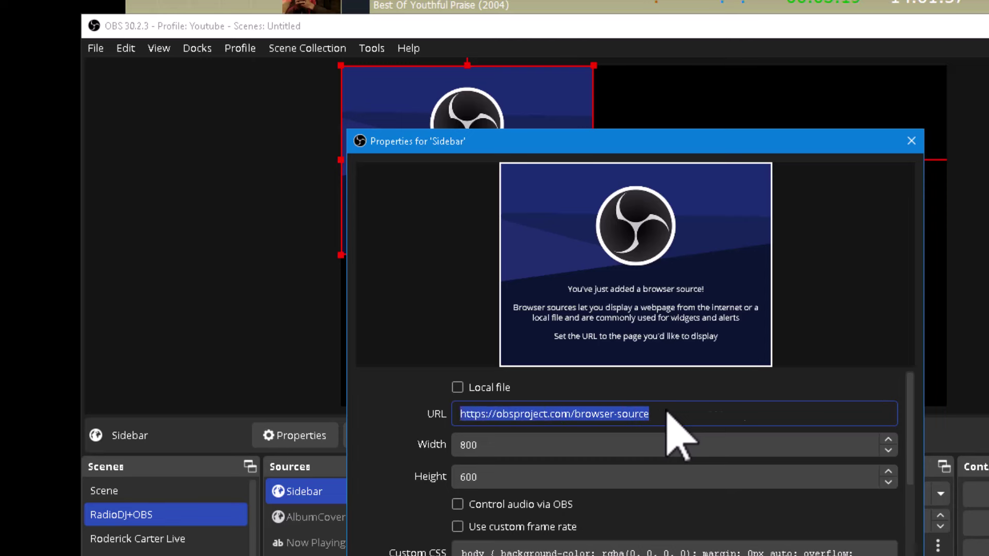
type("https://niaradionetwork.com/kYYrsCnl5iAoS5w/sidebar.php")
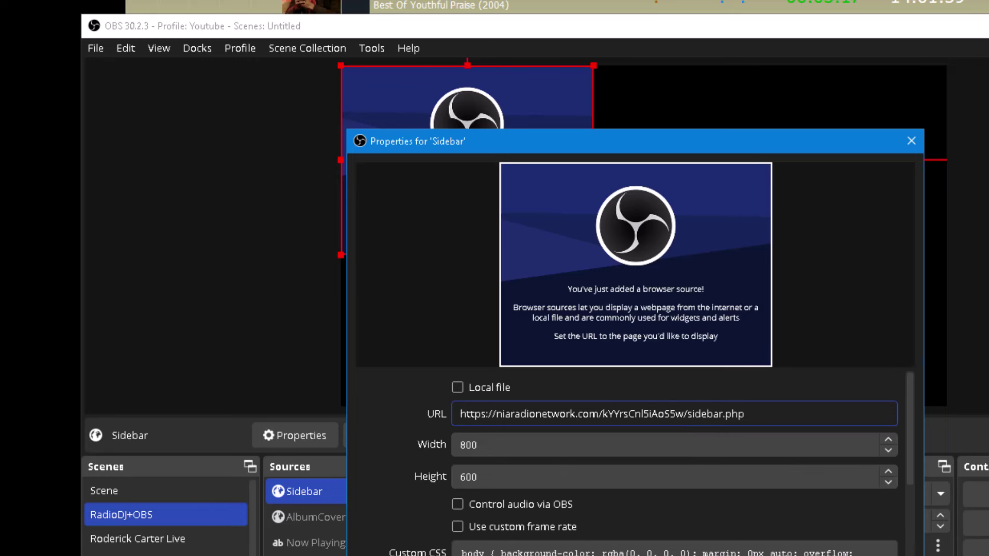
key("Return")
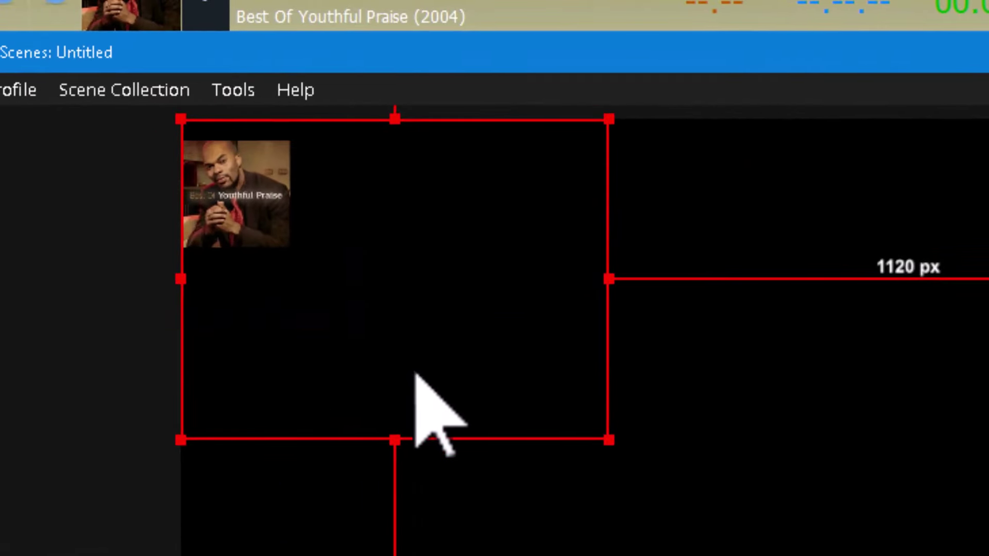
- Enlarge the Sidebar source in the preview beyond the canvas edges and position its album cover near the canvas's upper-left corner
left_click_drag(523, 354, 620, 432)
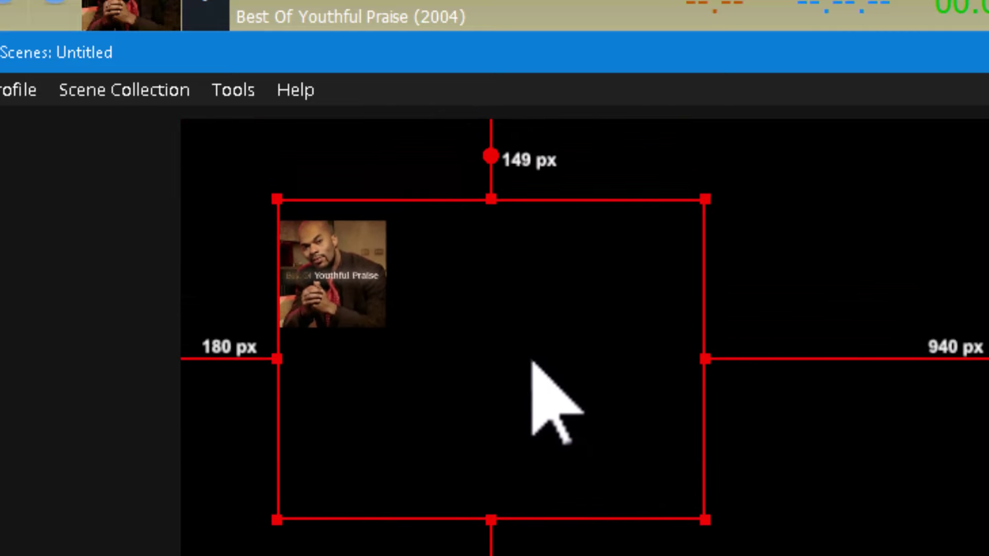
left_click_drag(578, 356, 491, 304)
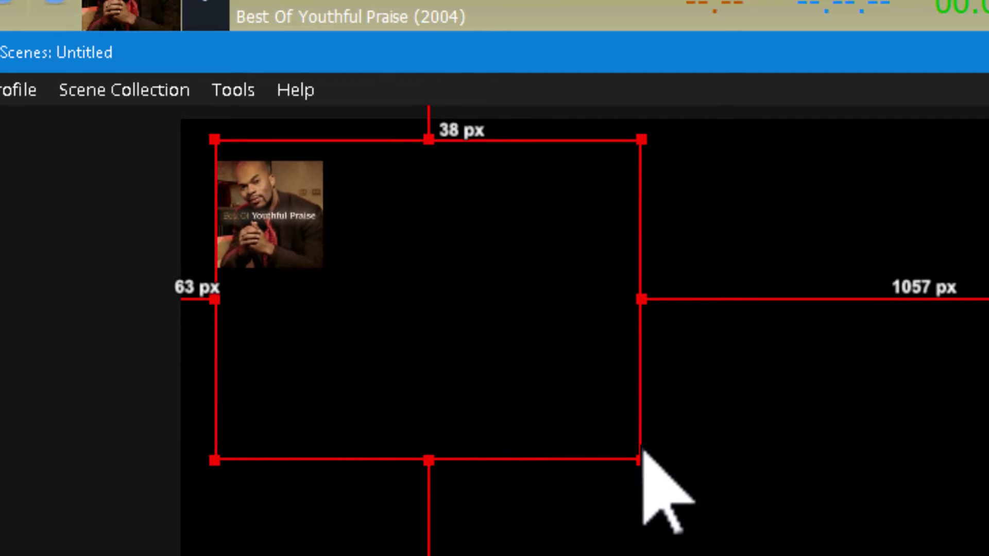
left_click_drag(635, 455, 988, 555)
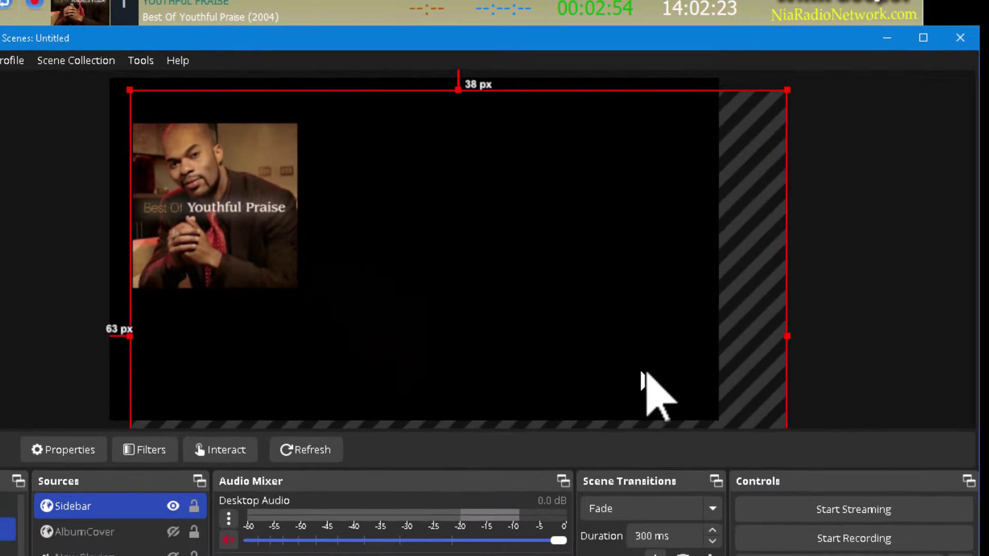
left_click_drag(548, 263, 536, 246)
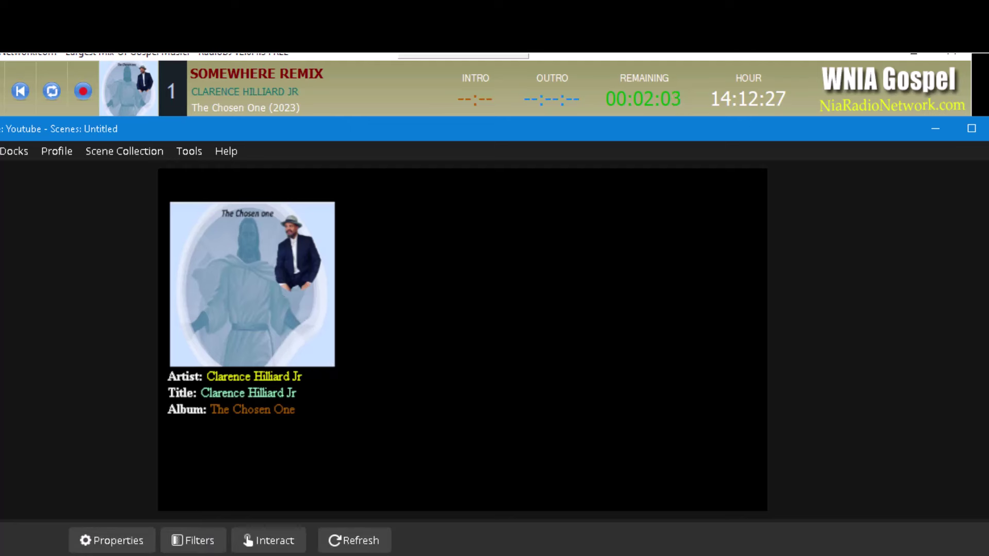
left_click(495, 340)
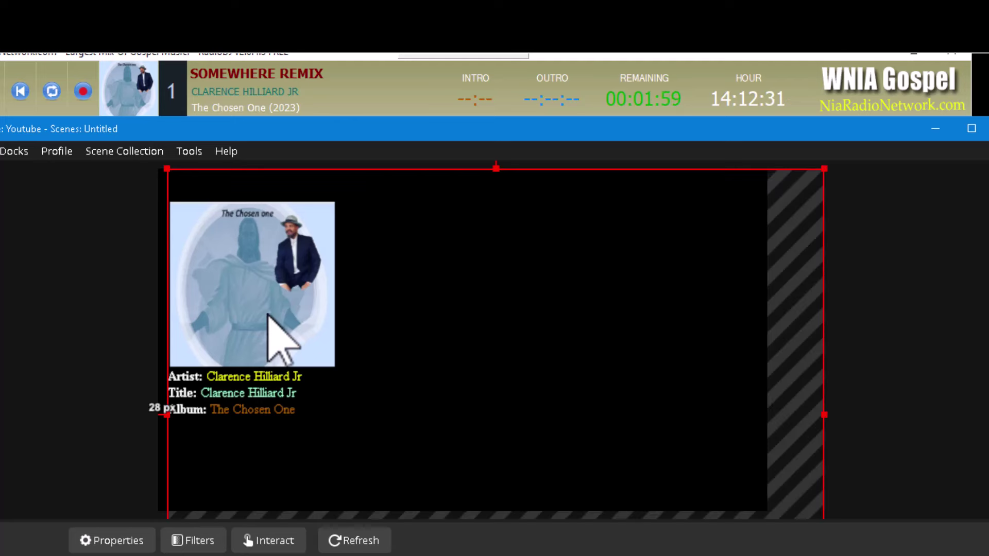
left_click_drag(267, 315, 282, 306)
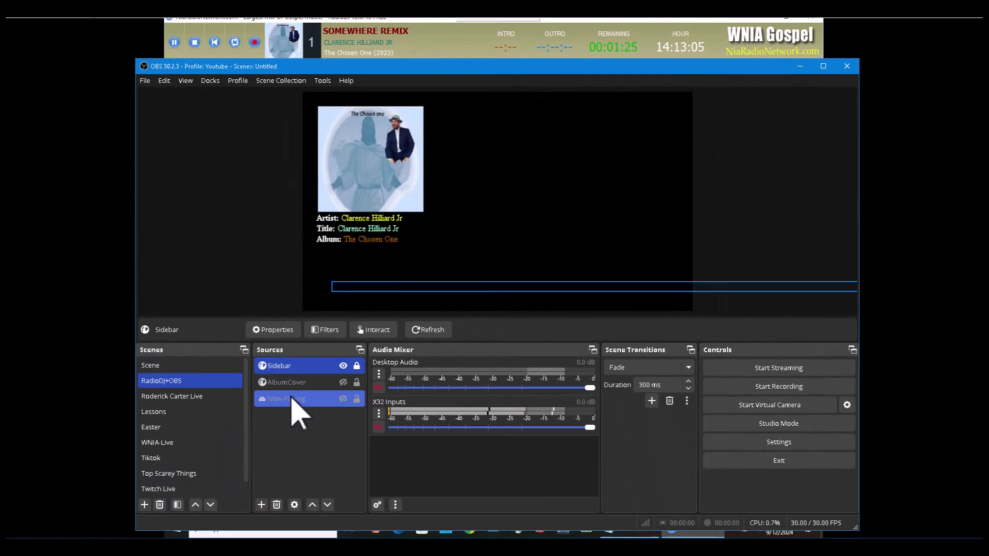
- Lock the AlbumCover and Now Playing sources and hide the Sidebar source
double_click(292, 399)
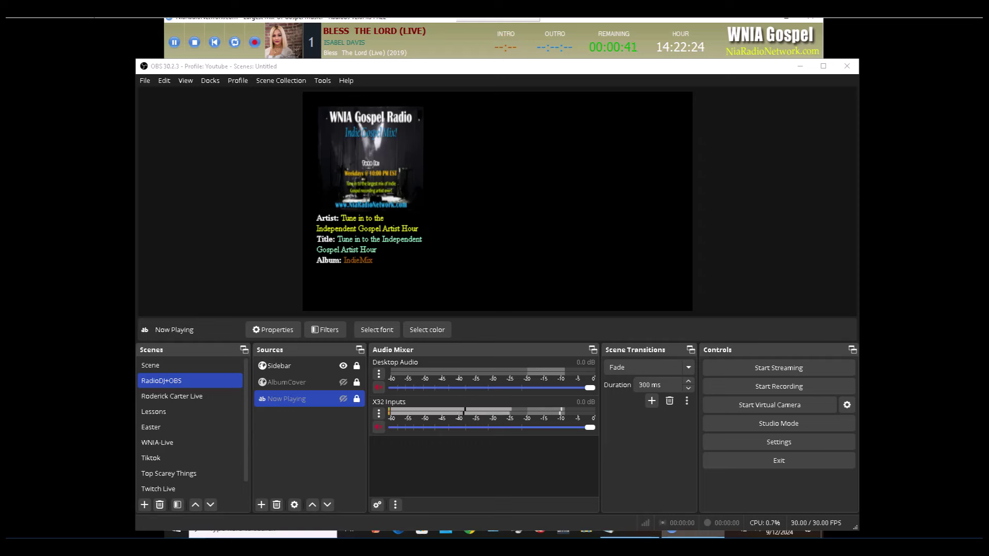
left_click(325, 367, "ctrl")
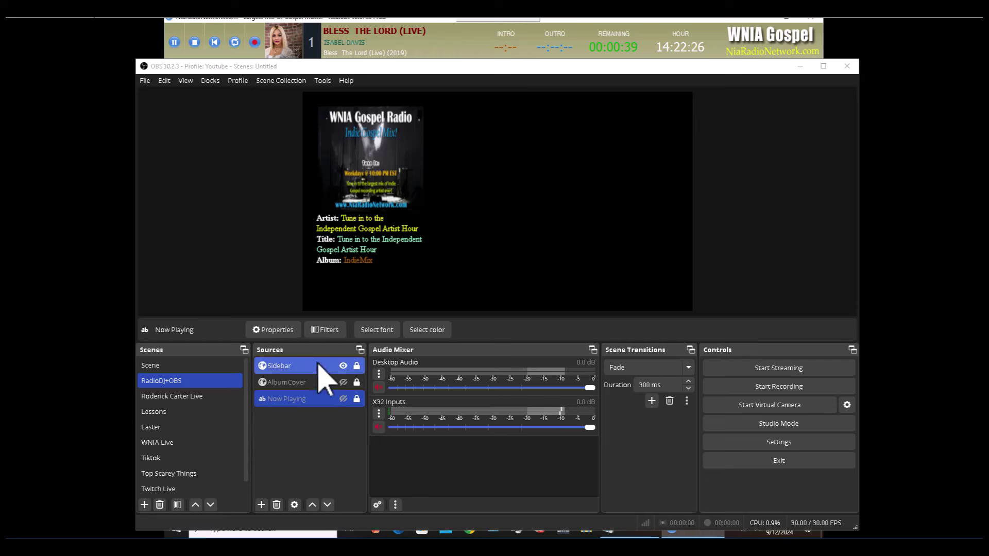
left_click(343, 366)
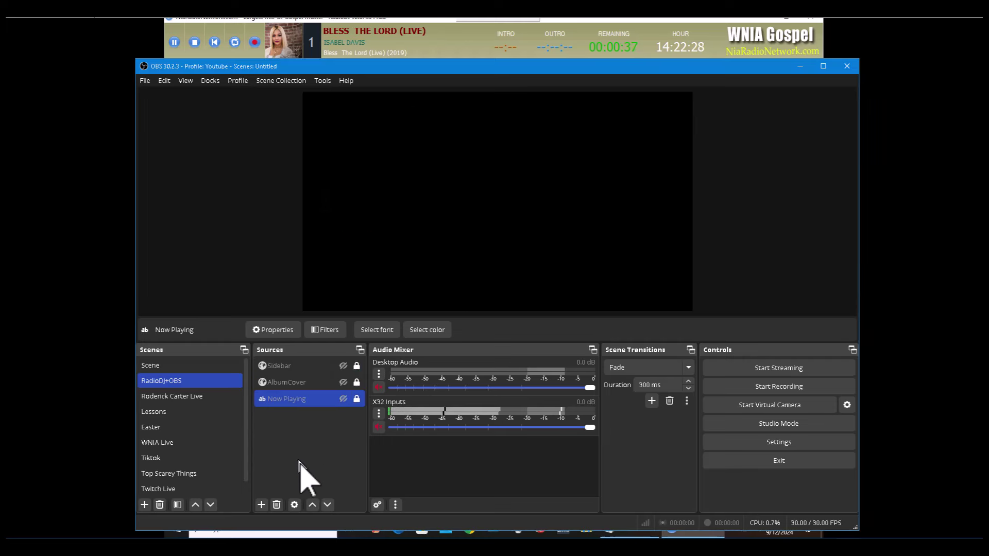
- Add a new Browser source named "NP" to the RadioDJ+OBS scene
left_click(262, 505)
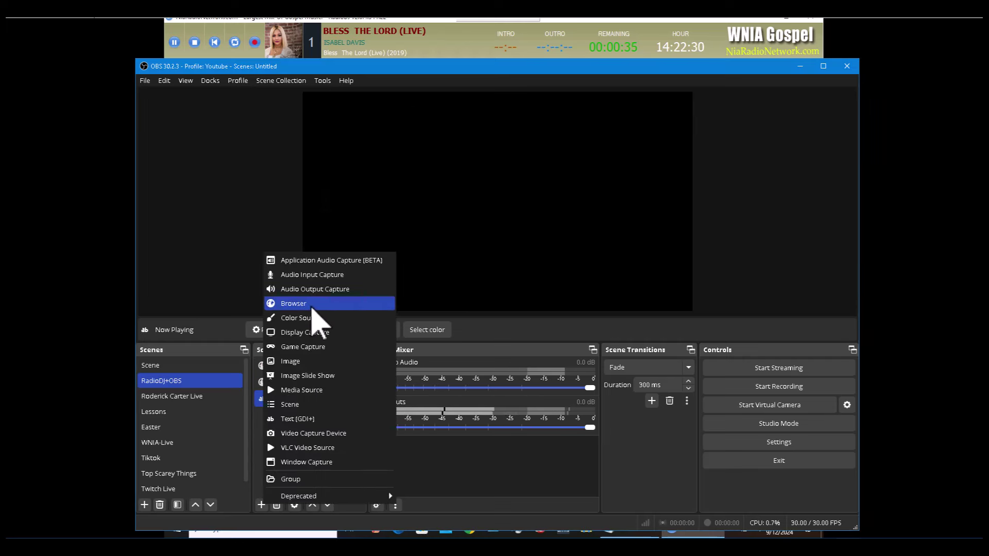
left_click(292, 305)
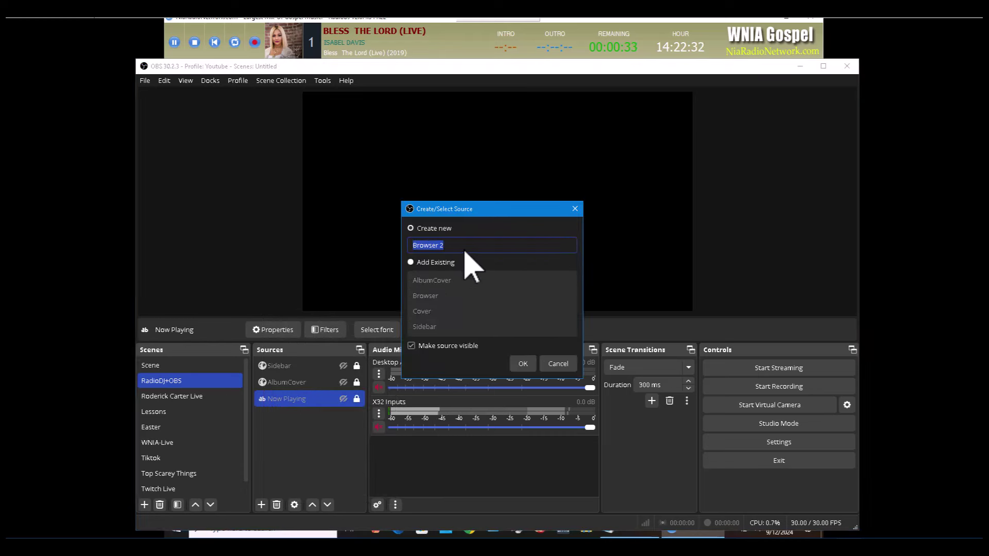
type("NP")
left_click(523, 363)
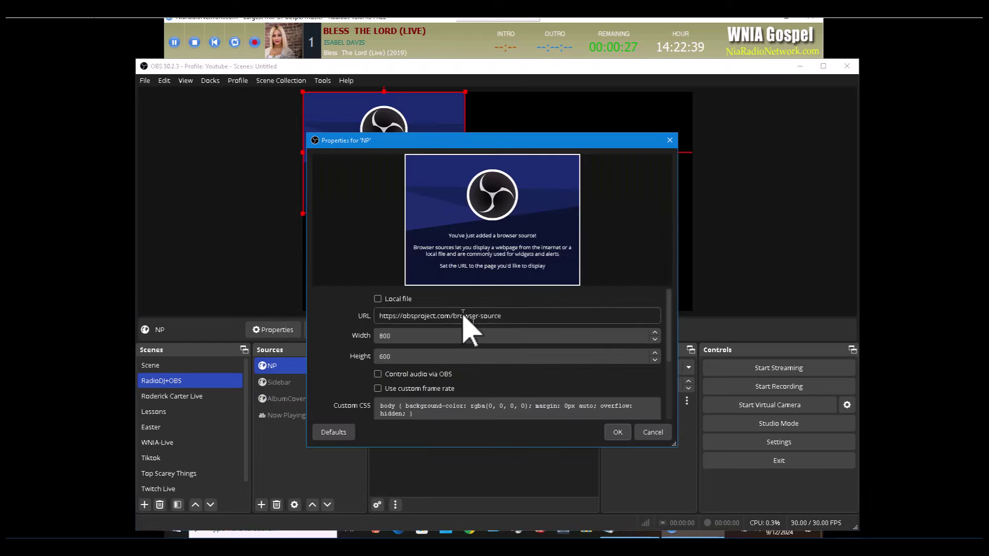
- Replace the NP source's default URL with the niaradionetwork.com address of nowplaying.php and accept the properties
left_click_drag(519, 320, 351, 321)
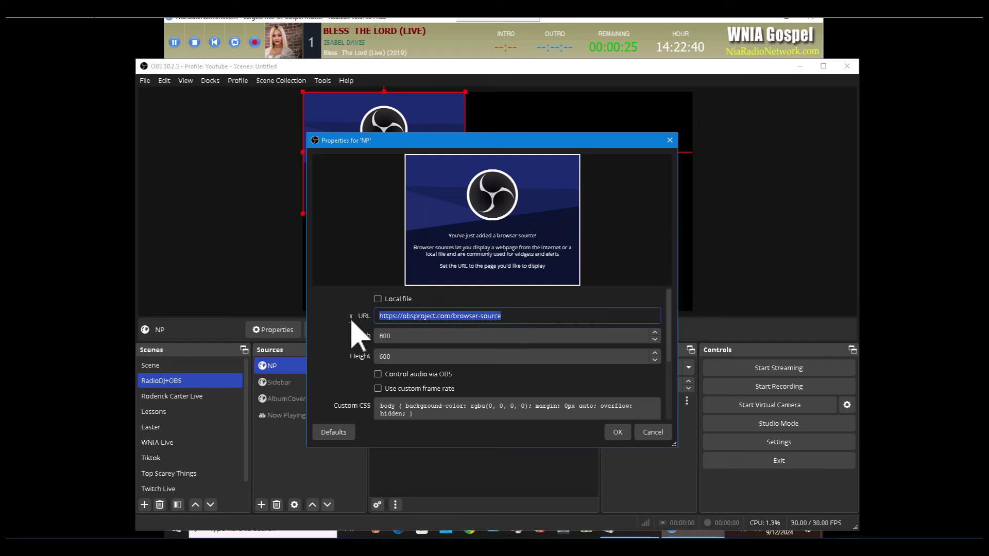
type("https://niaradionetwork.com/kYYrsCnl5iAoS5w/nowplaying.php")
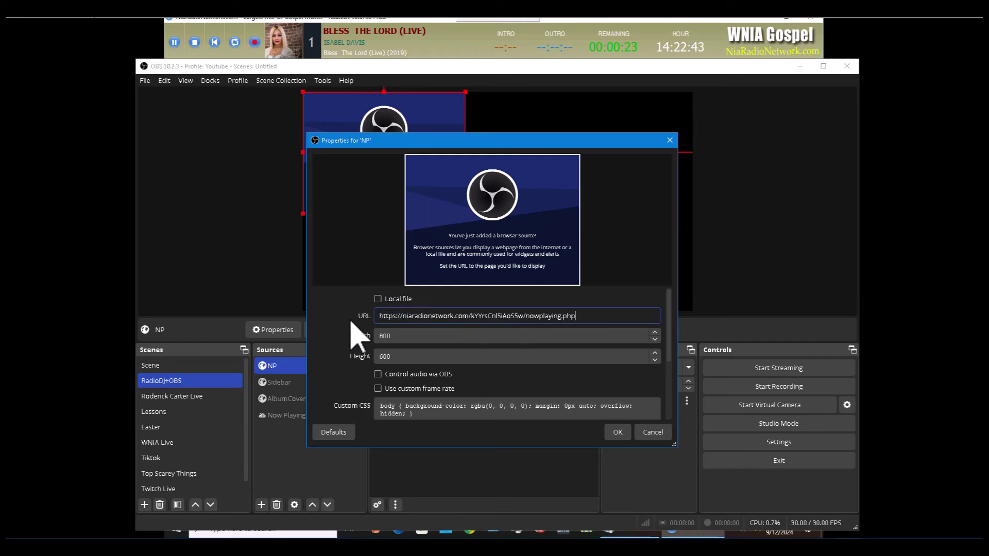
left_click(617, 434)
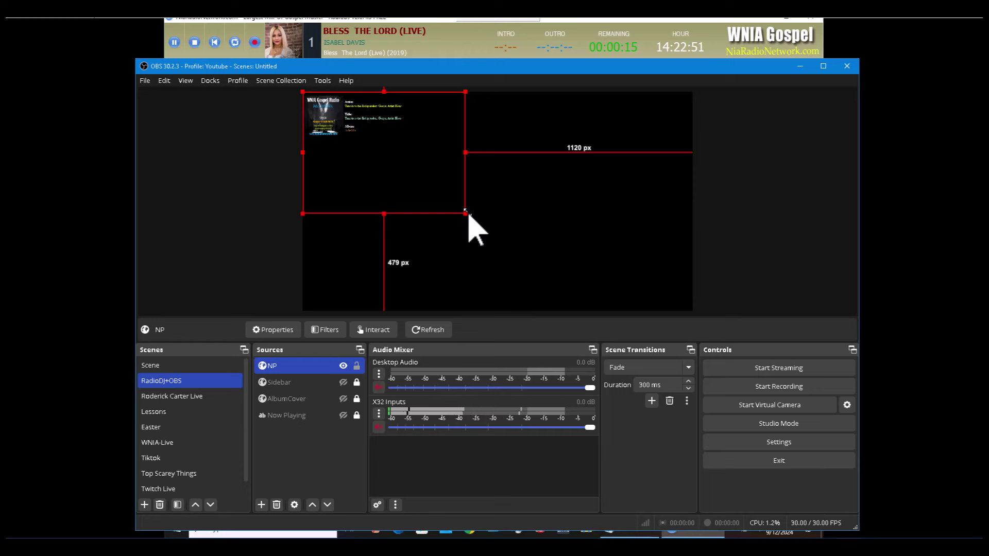
- Enlarge the NP source in the preview from the canvas's upper-left corner past its far edges, and lock it
left_click_drag(466, 213, 768, 404)
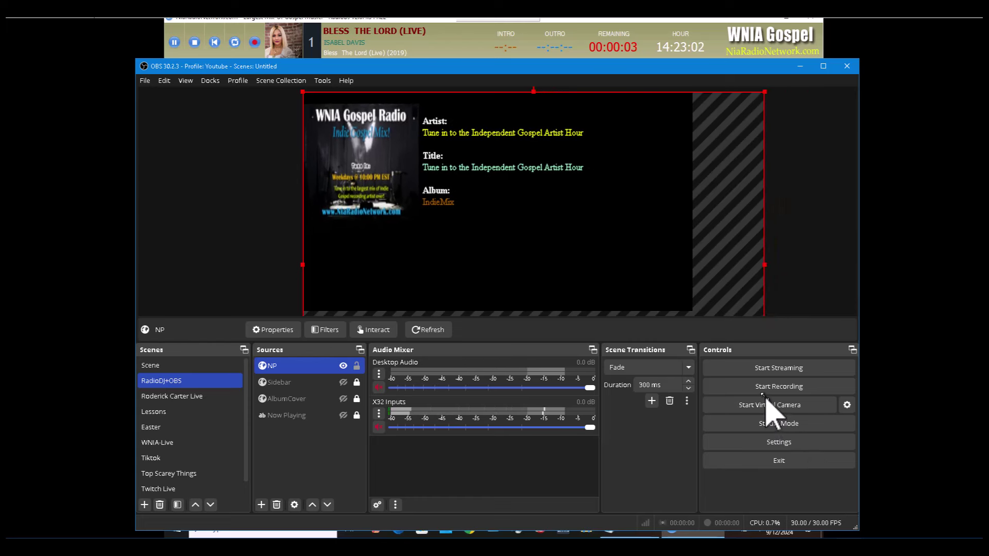
left_click(354, 437)
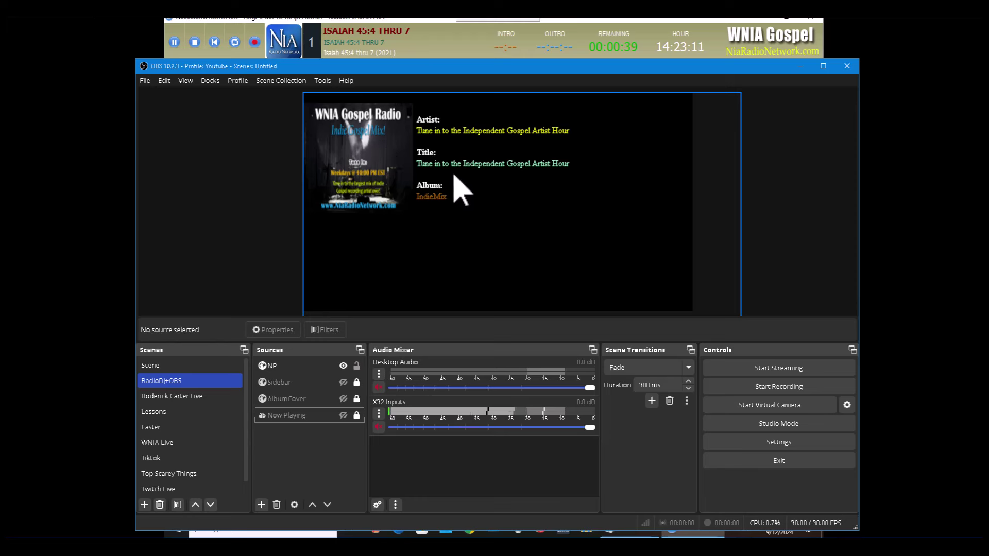
left_click(307, 371)
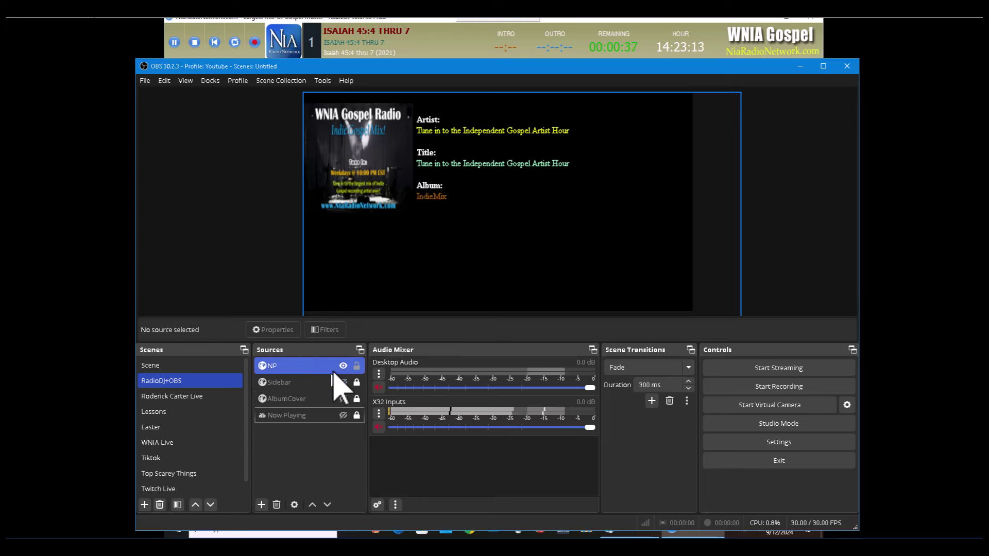
left_click(348, 385)
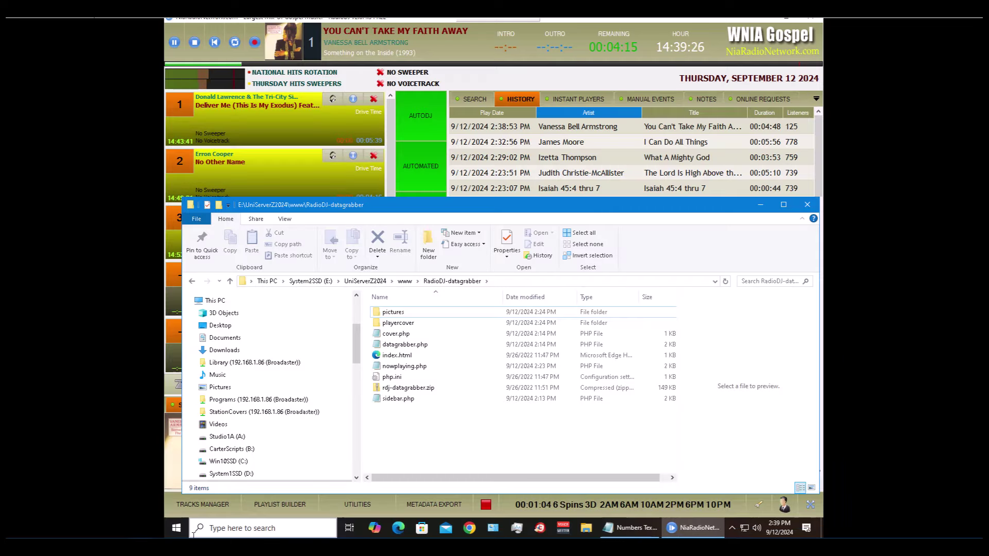
- Switch to OBS and compare the two layouts by showing Sidebar in place of NP, then return to only NP shown
mouse_move(843, 530)
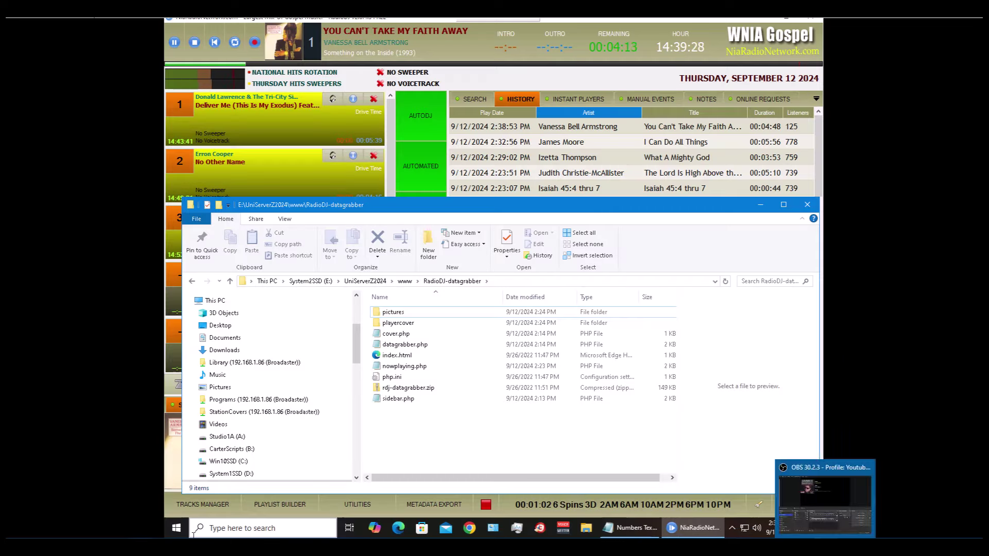
left_click(825, 503)
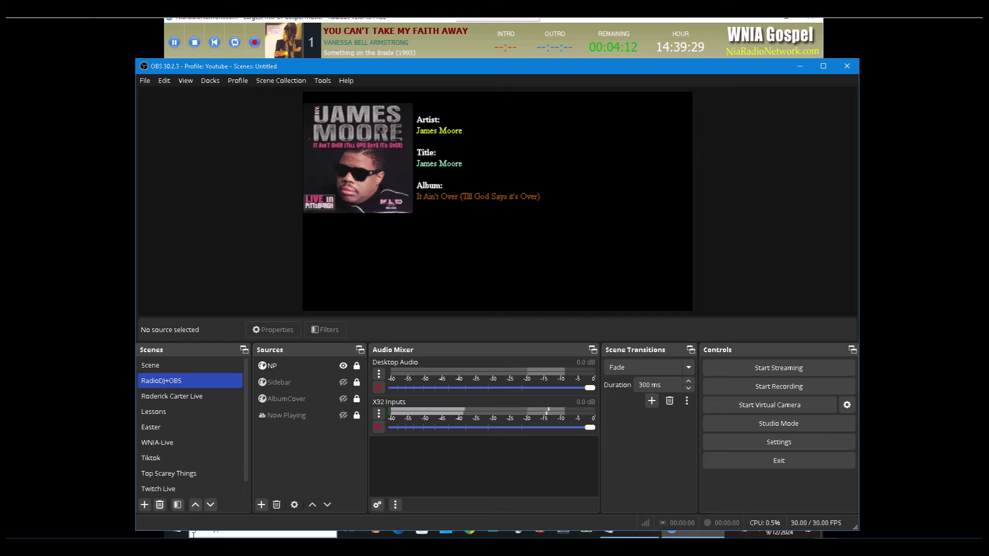
left_click(343, 366)
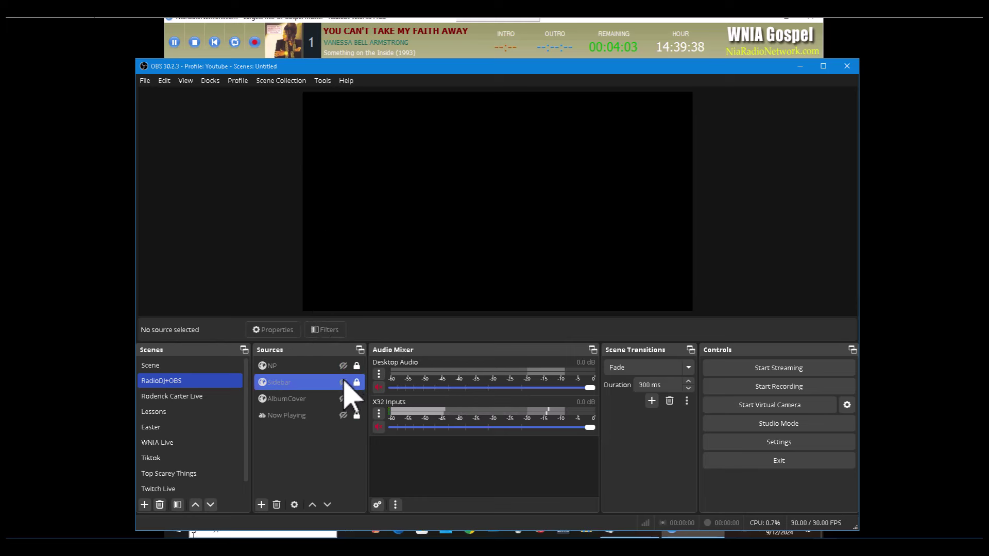
left_click(343, 382)
left_click(344, 366)
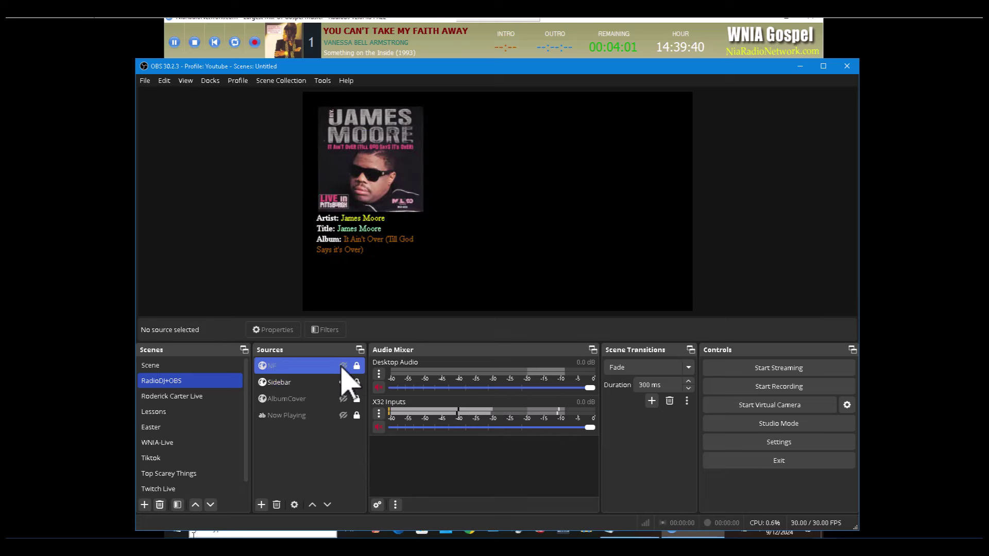
left_click(343, 366)
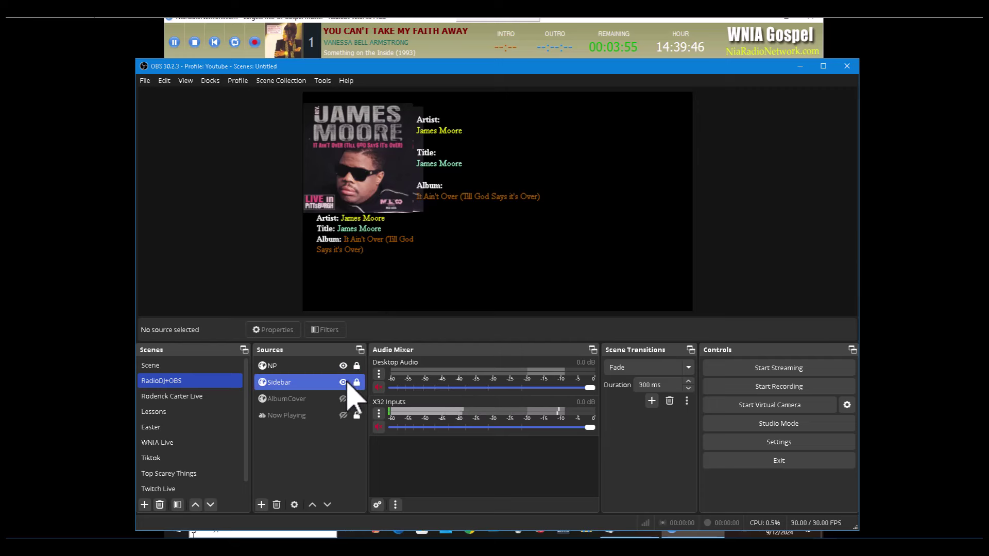
left_click(344, 382)
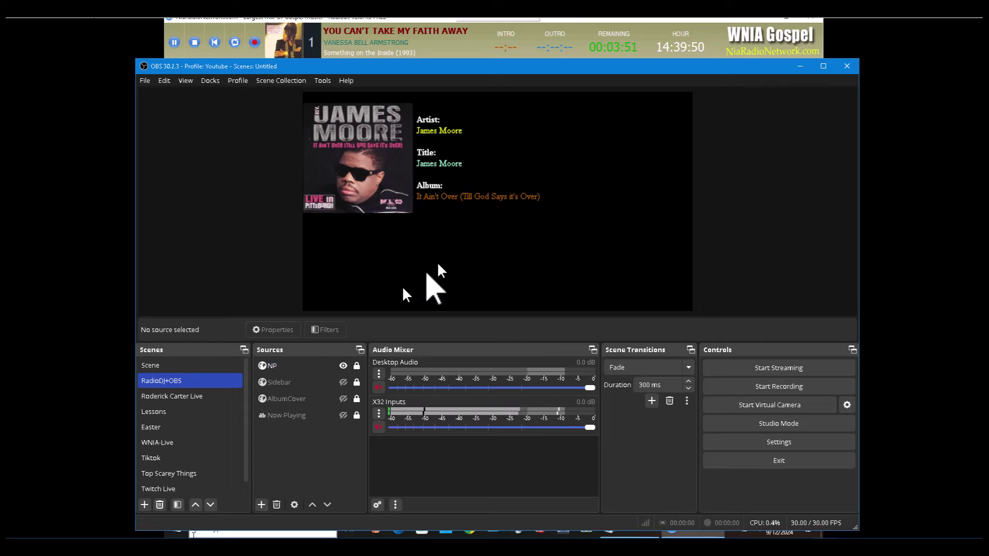
- Minimize the OBS and RadioDJ windows and close the RadioDJ-datagrabber folder window
left_click(800, 66)
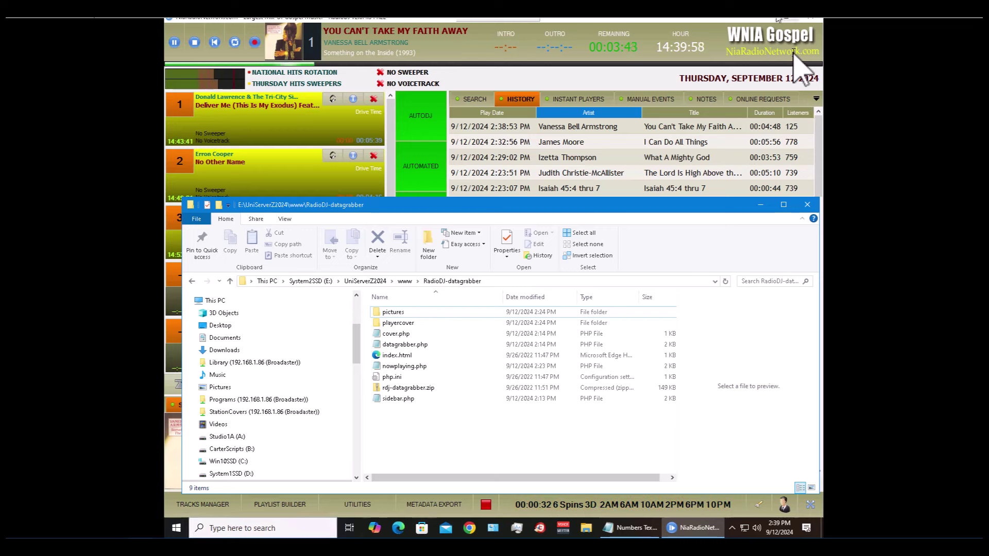
left_click(765, 18)
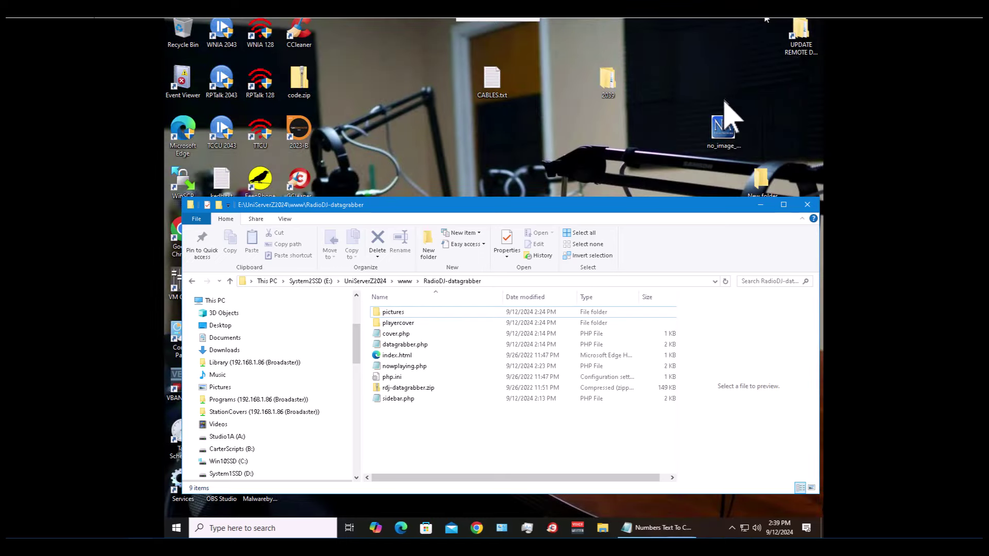
left_click(807, 205)
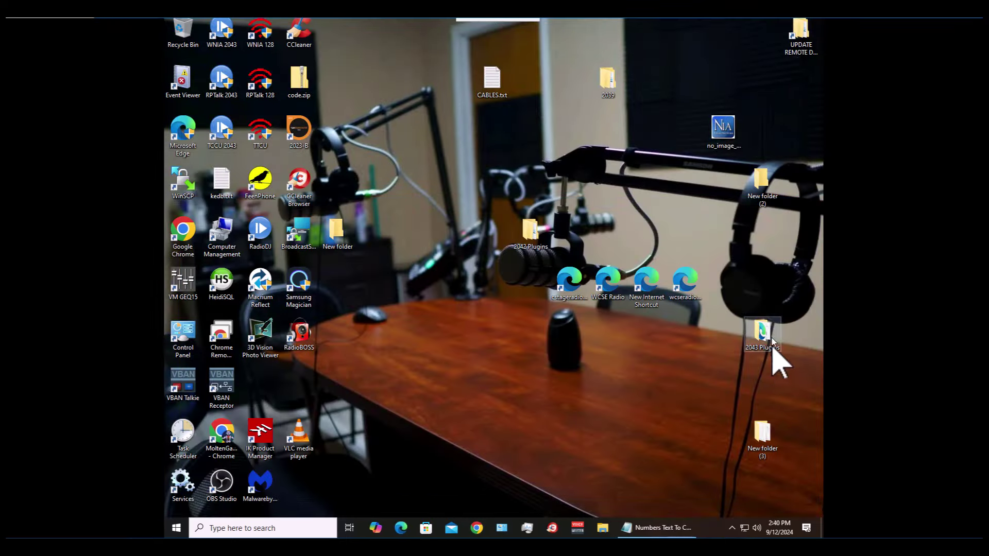
- Switch to WinSCP to check the synchronization that keeps the remote directory up to date with G:\StationCovers, and minimize it
left_click(733, 528)
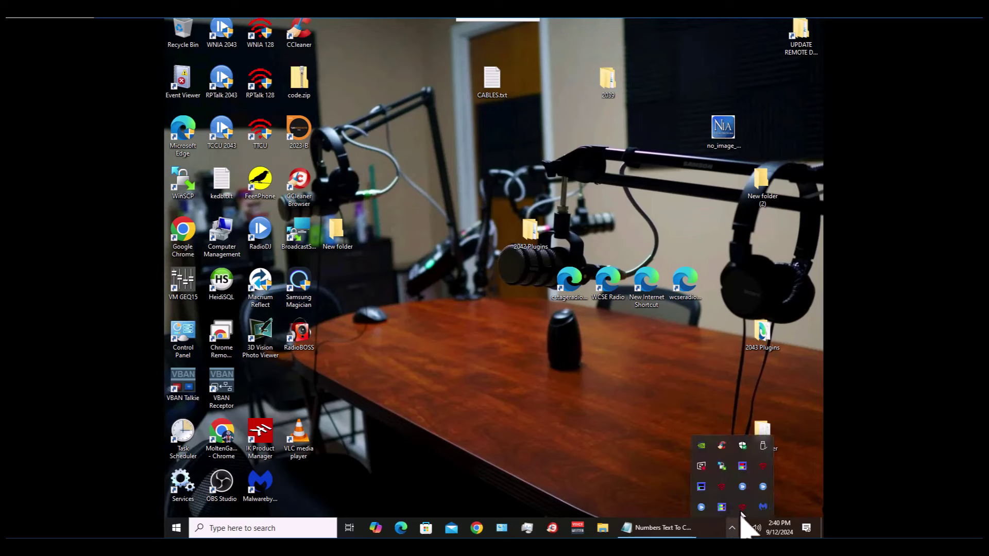
left_click(723, 467)
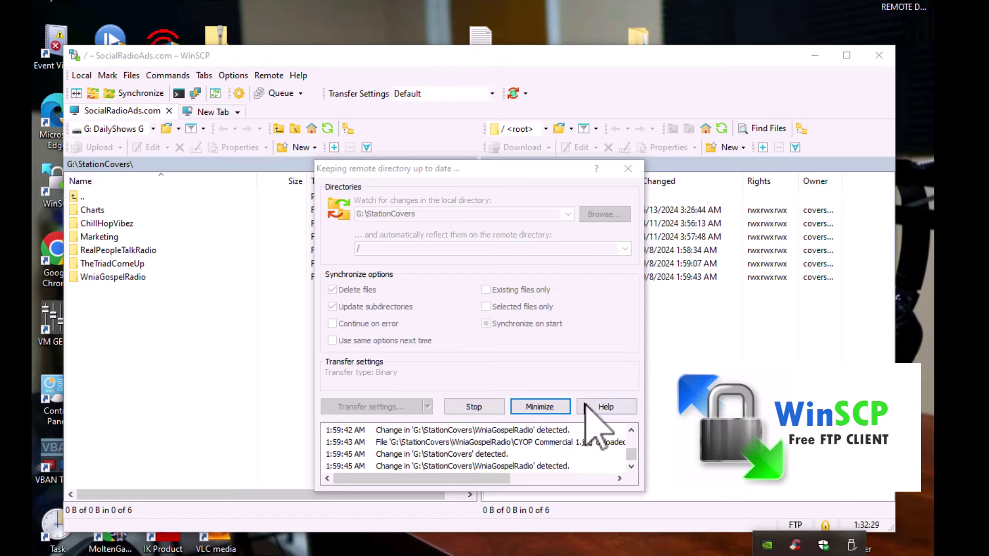
left_click(540, 407)
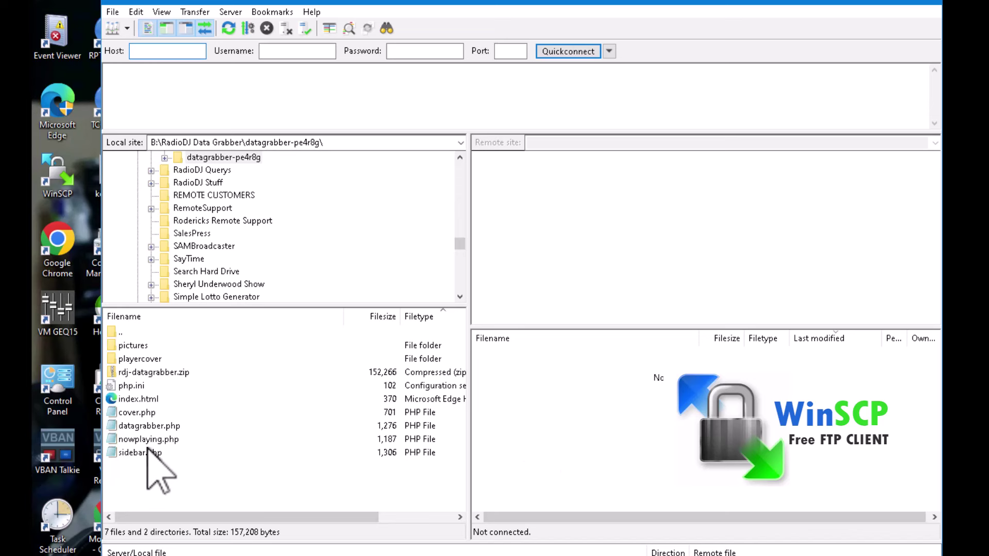
- Open the local datagrabber.php from FileZilla for editing and review its timezone, variable assignments, cover location and text-file output lines
right_click(160, 426)
left_click(200, 486)
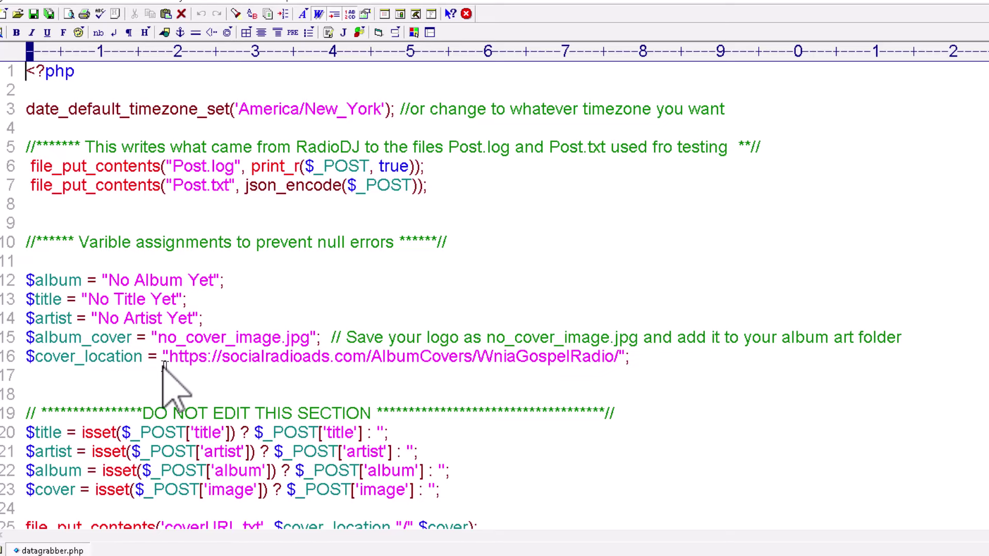
scroll(616, 347, "down", 3)
scroll(615, 348, "down", 2)
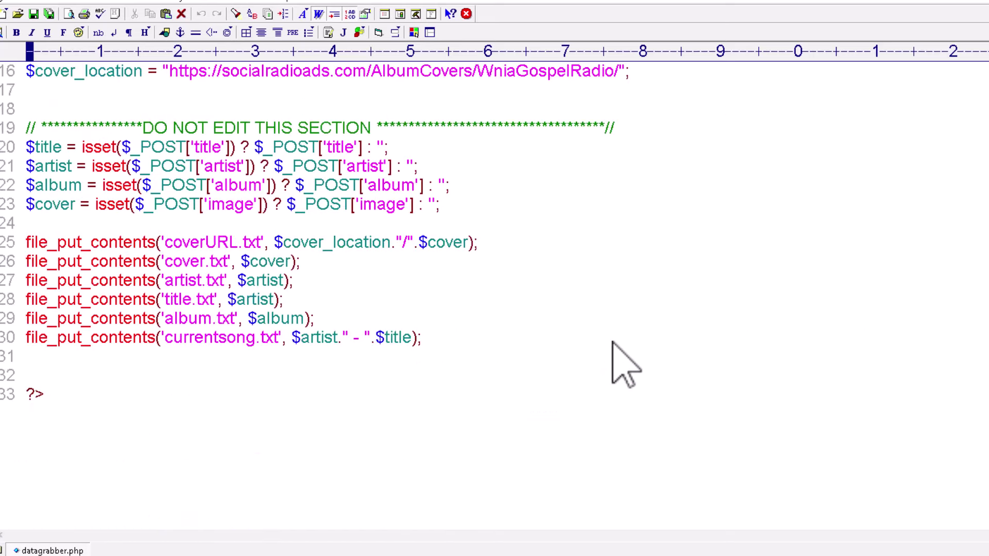
scroll(629, 364, "up", 5)
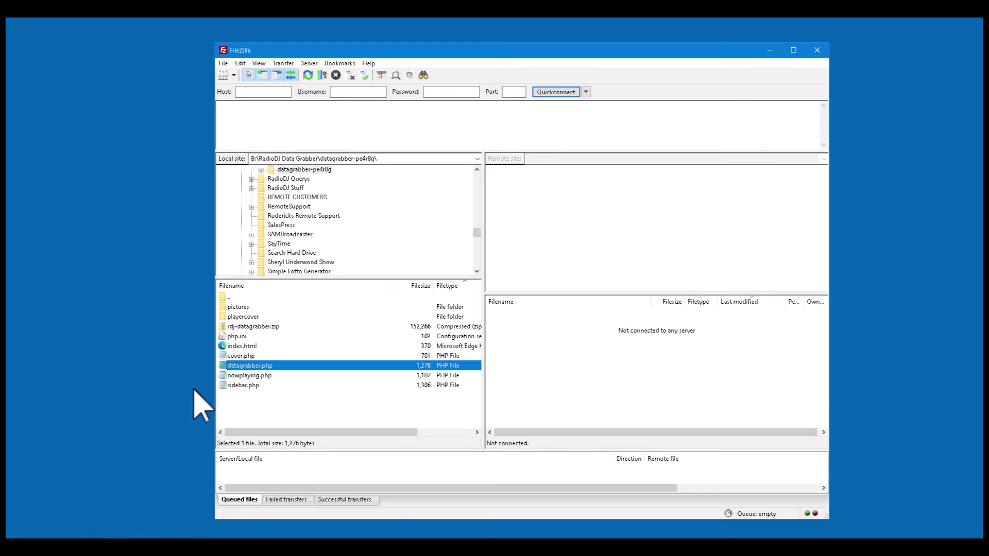
- Open the local cover.php for editing to review its album cover code, and close the editor and FileZilla
right_click(245, 386)
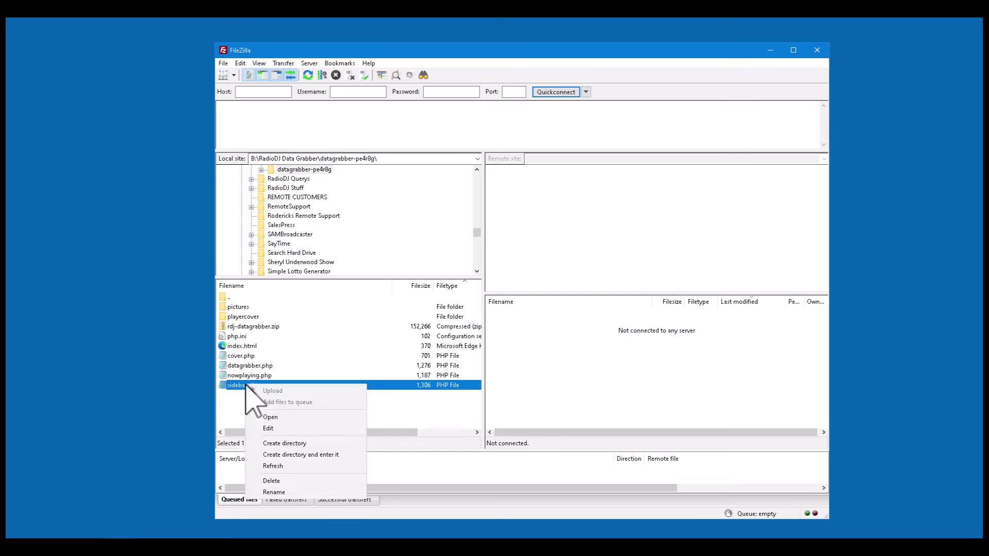
right_click(248, 355)
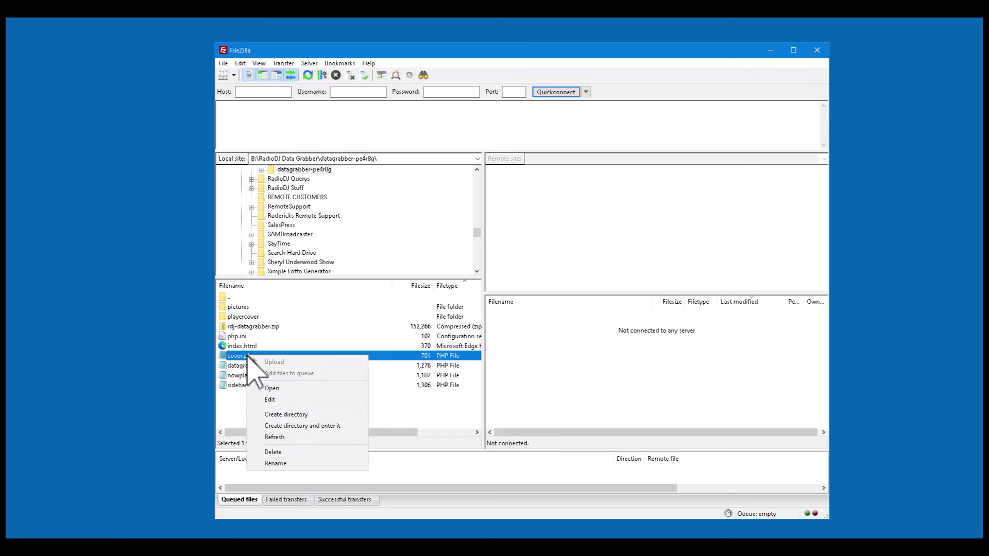
left_click(264, 398)
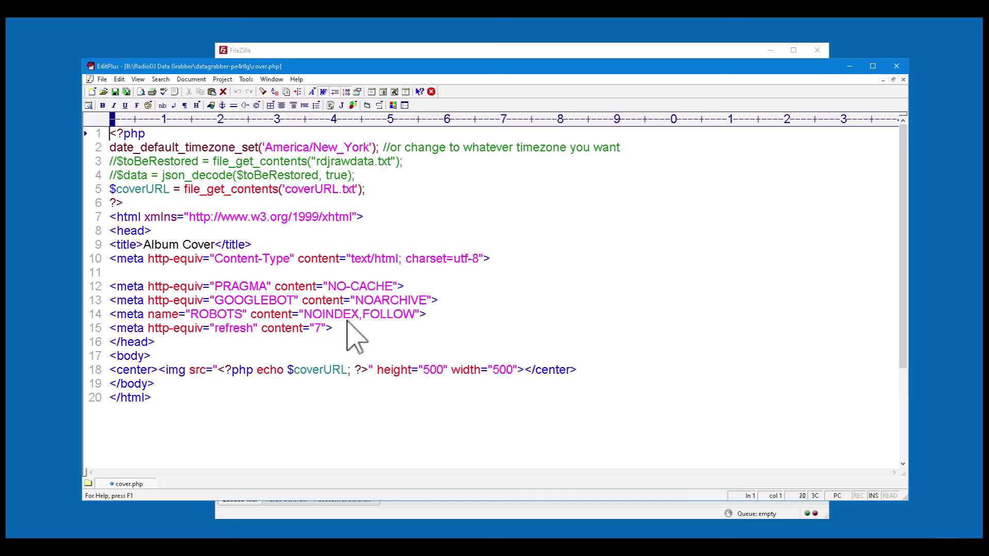
left_click(897, 67)
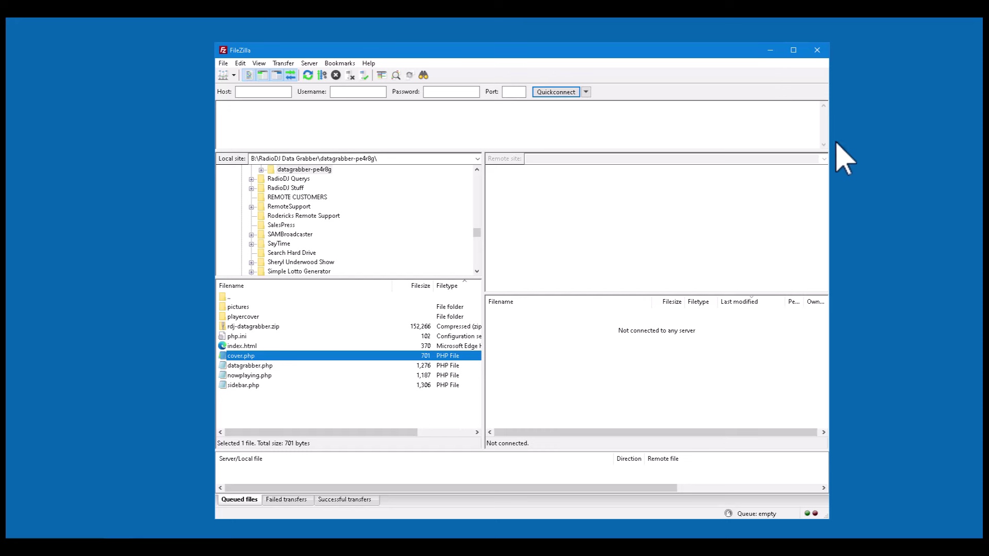
left_click(818, 50)
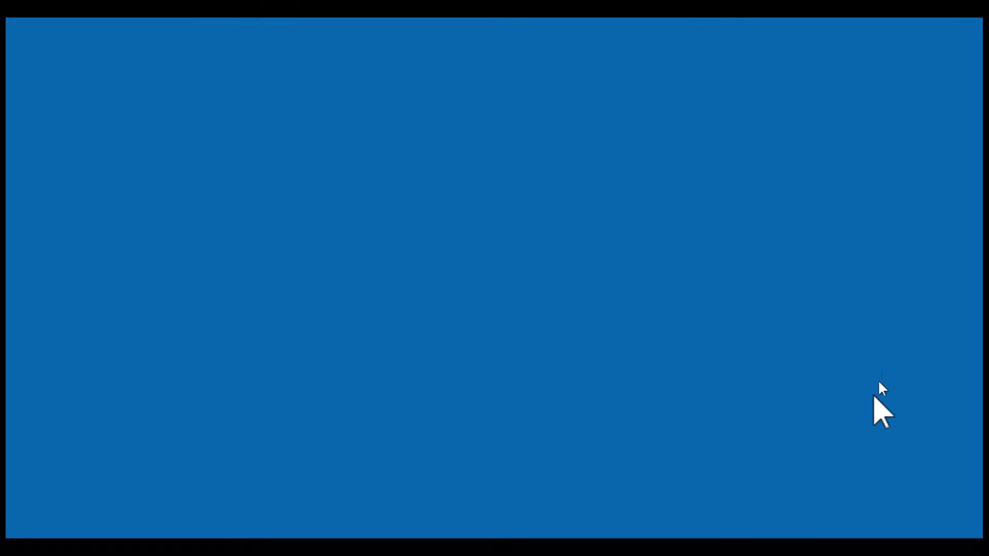